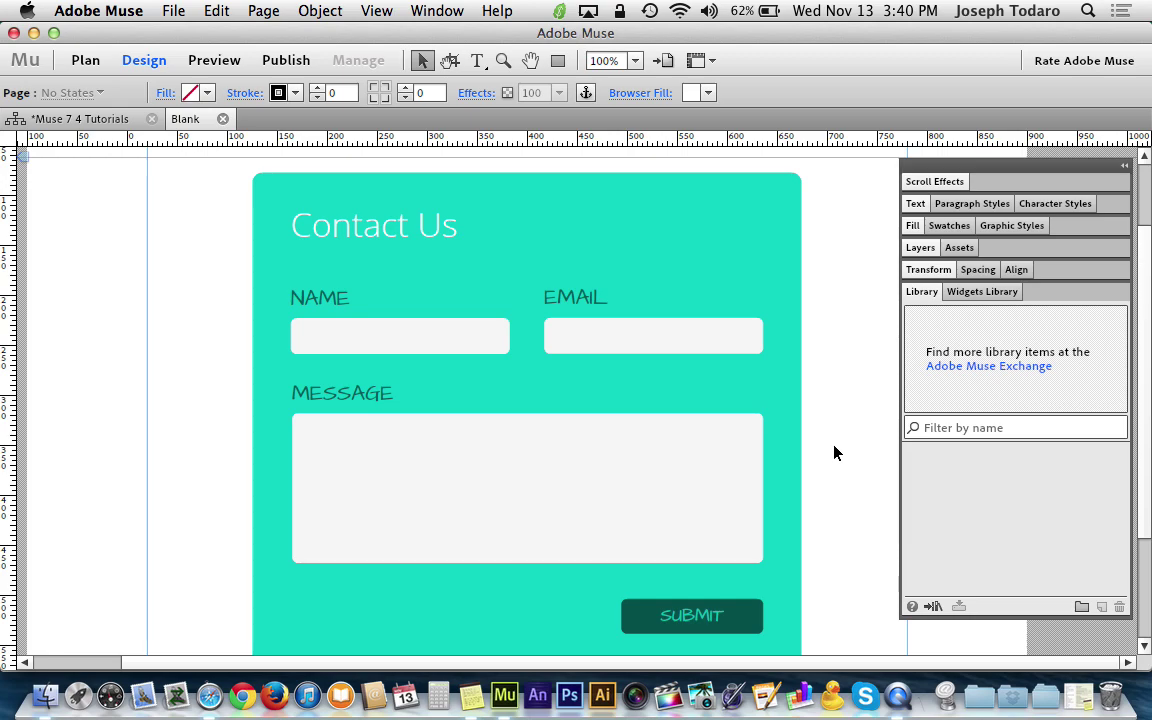
Step: Select the outer mint contact-form group and nudge it slightly left on the page
click(728, 325)
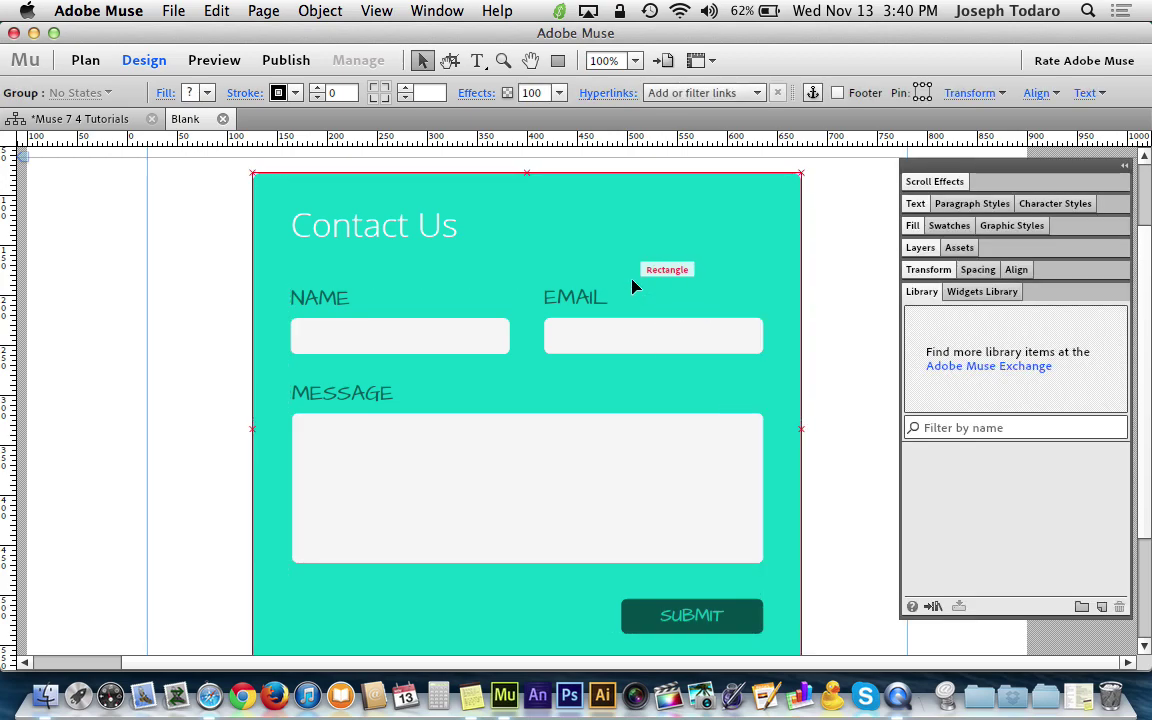
click(635, 326)
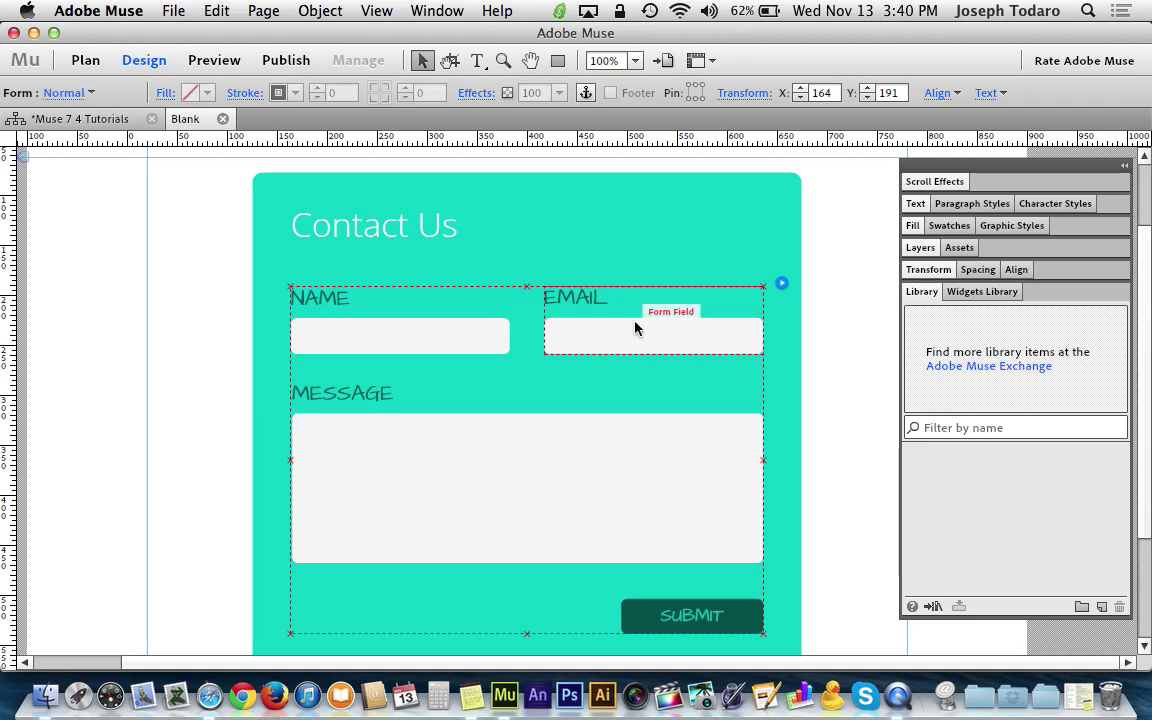
click(445, 232)
click(690, 622)
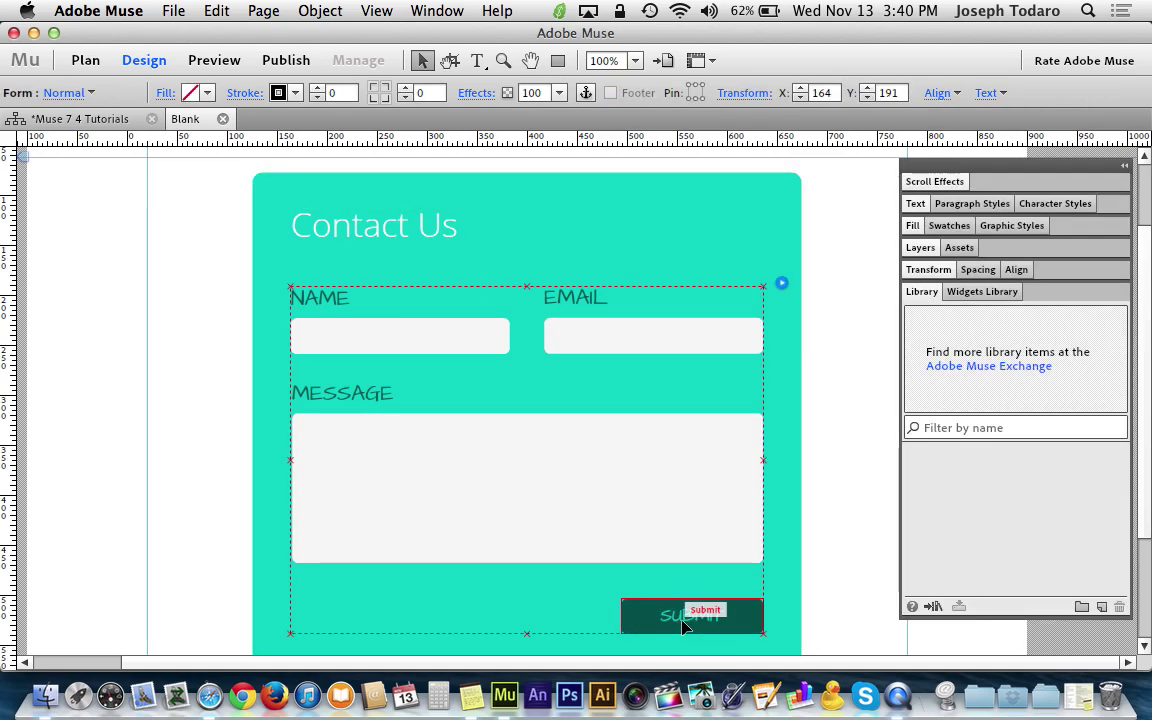
click(845, 413)
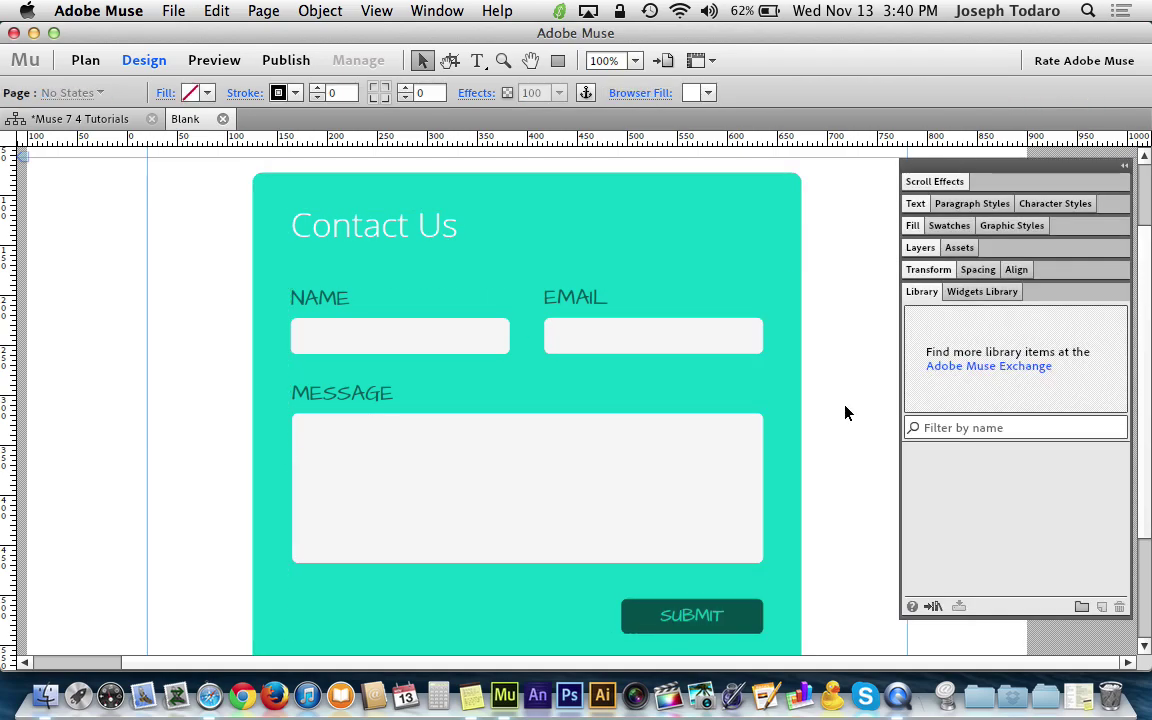
click(689, 272)
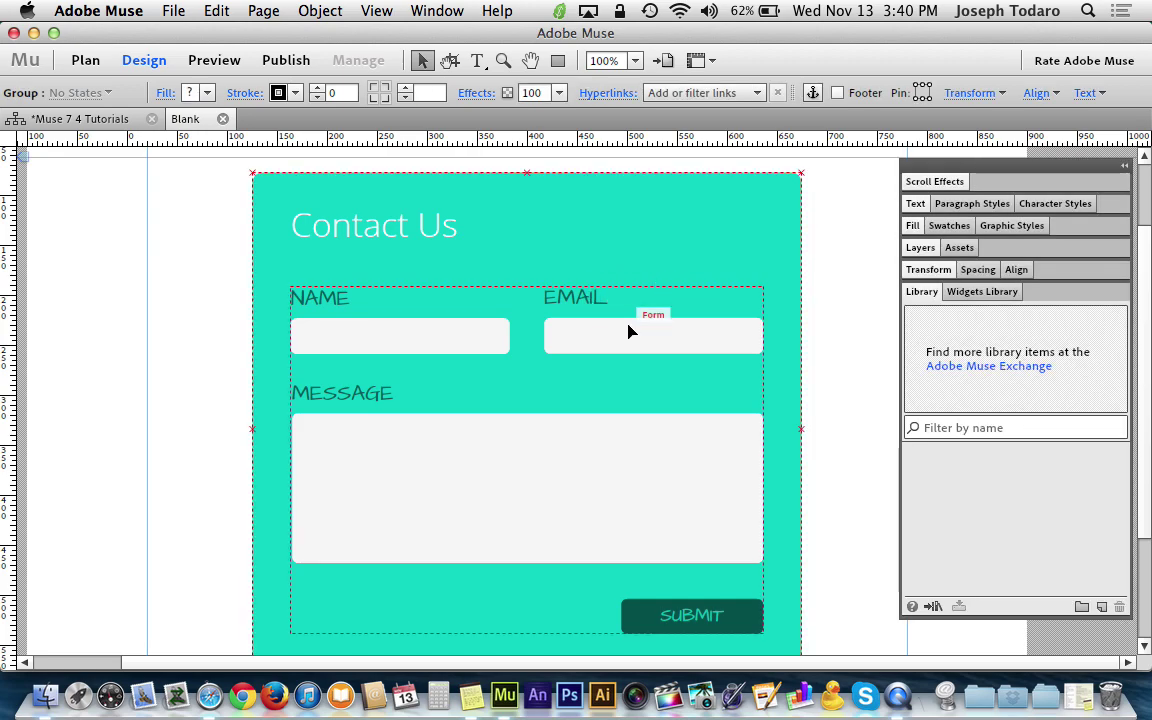
mouse_move(600, 329)
mouse_down()
mouse_move(553, 329)
mouse_move(584, 324)
mouse_up()
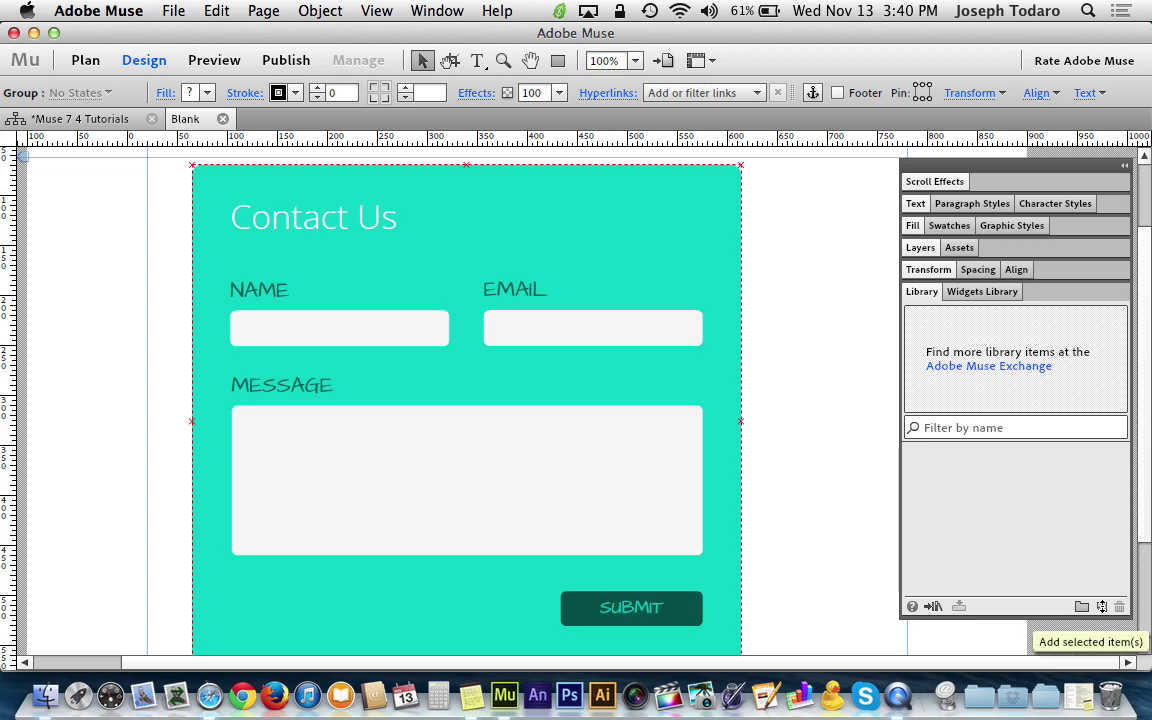
Step: Add the selected contact form to the library as 'Minty Form'
click(1103, 609)
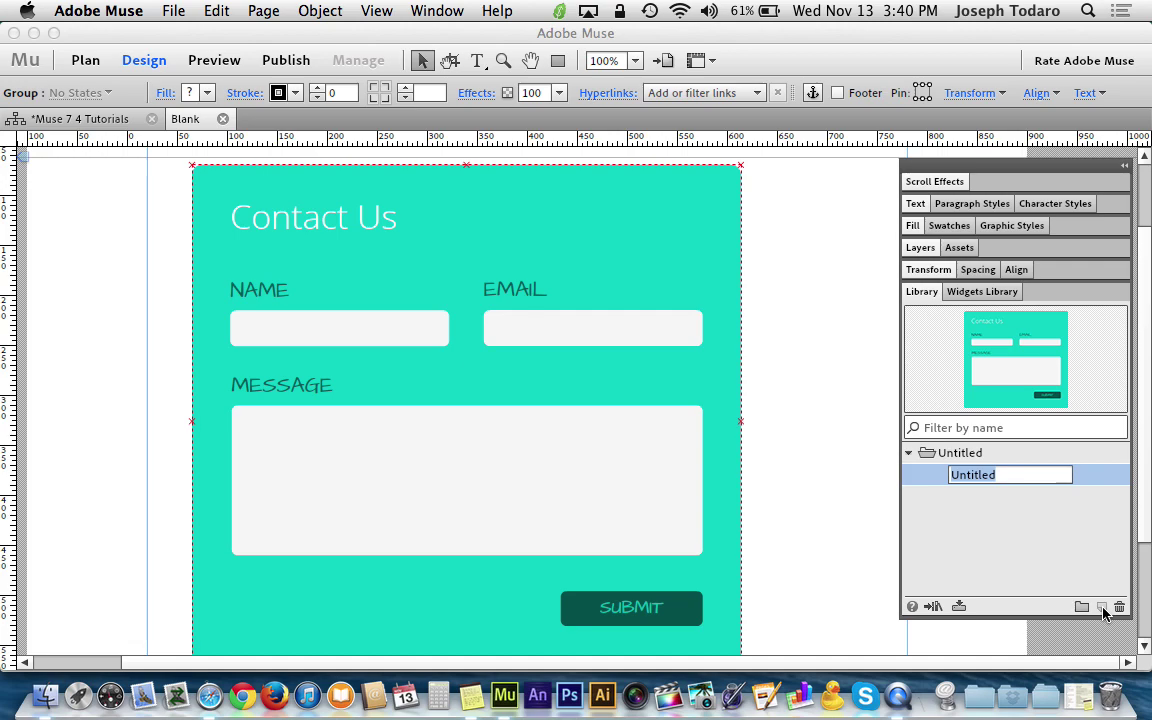
text(Mint)
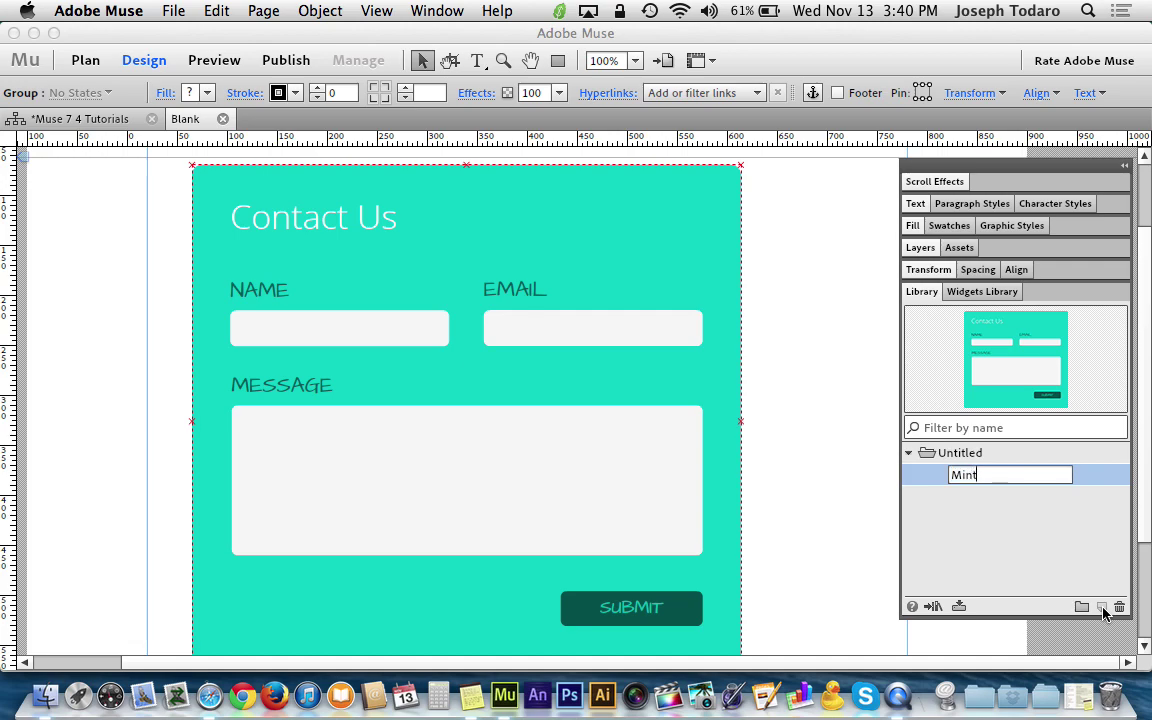
text(y Form)
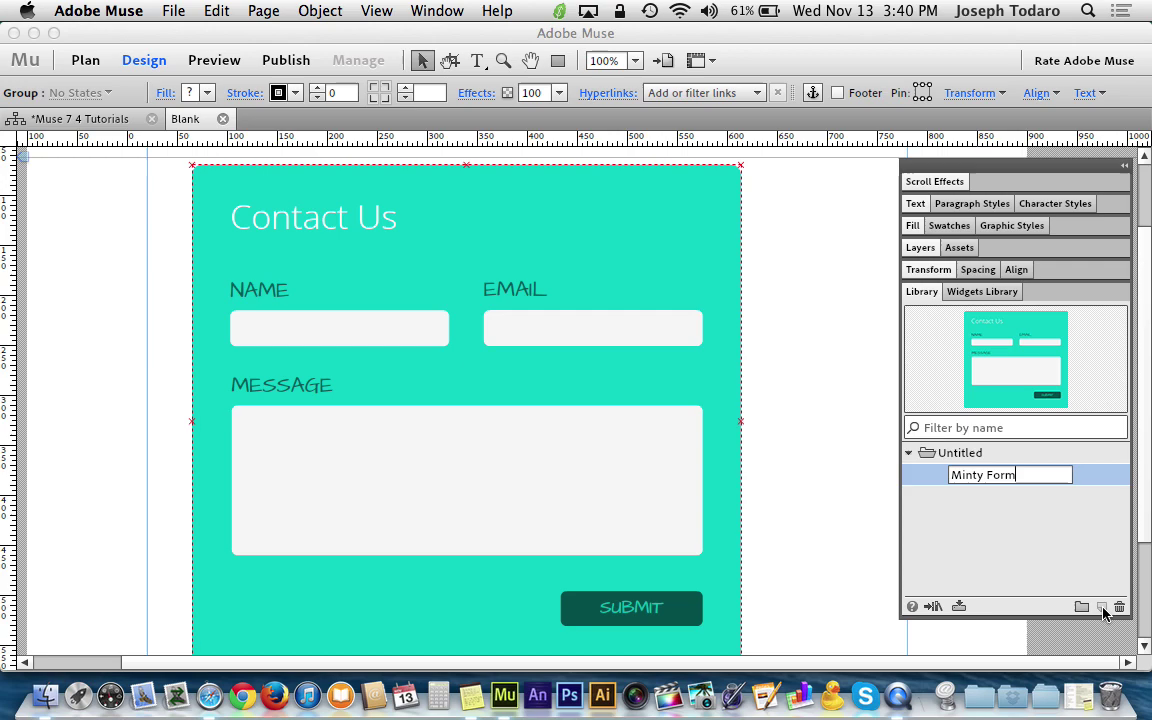
key(Return)
Step: Rename the Untitled library folder to 'Forms' and delete the form from the page
click(974, 453)
click(974, 453)
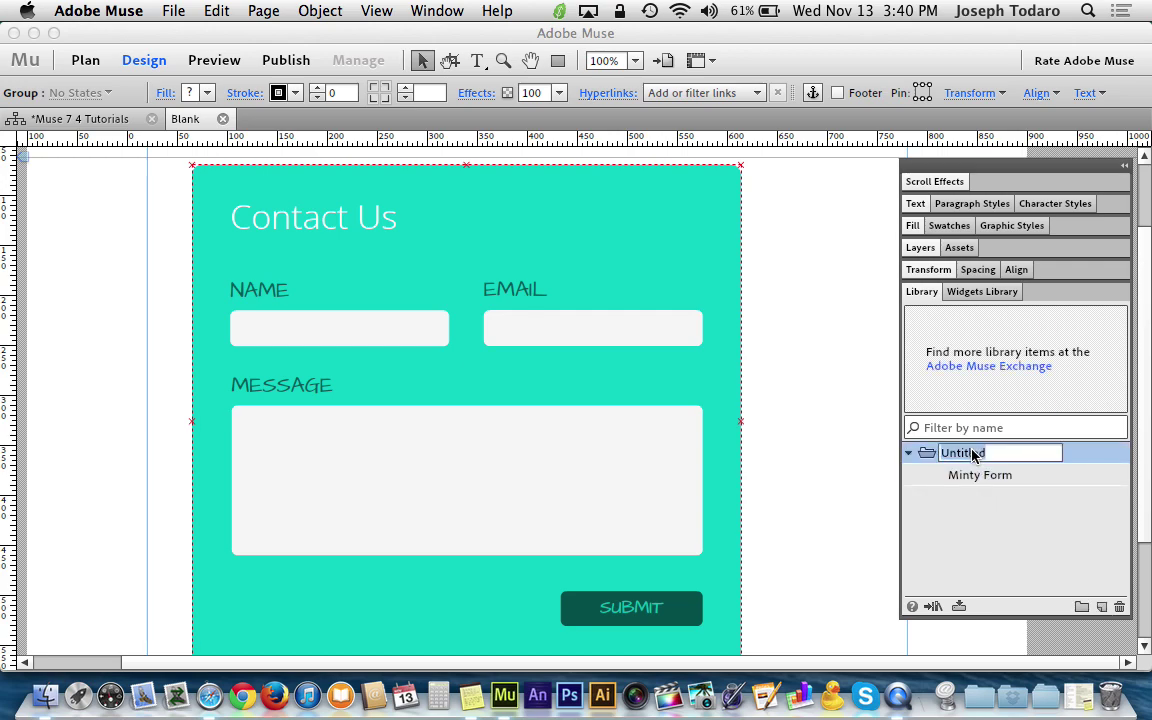
text(Forms)
key(Return)
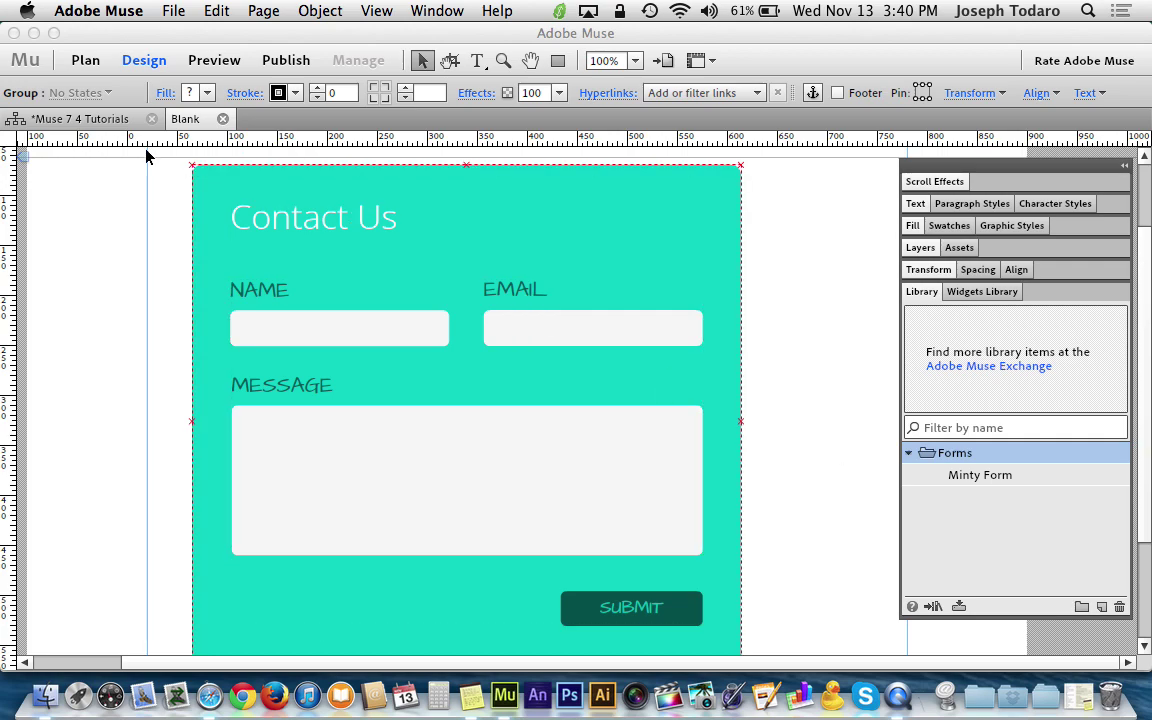
drag(764, 306, 481, 478)
key(Delete)
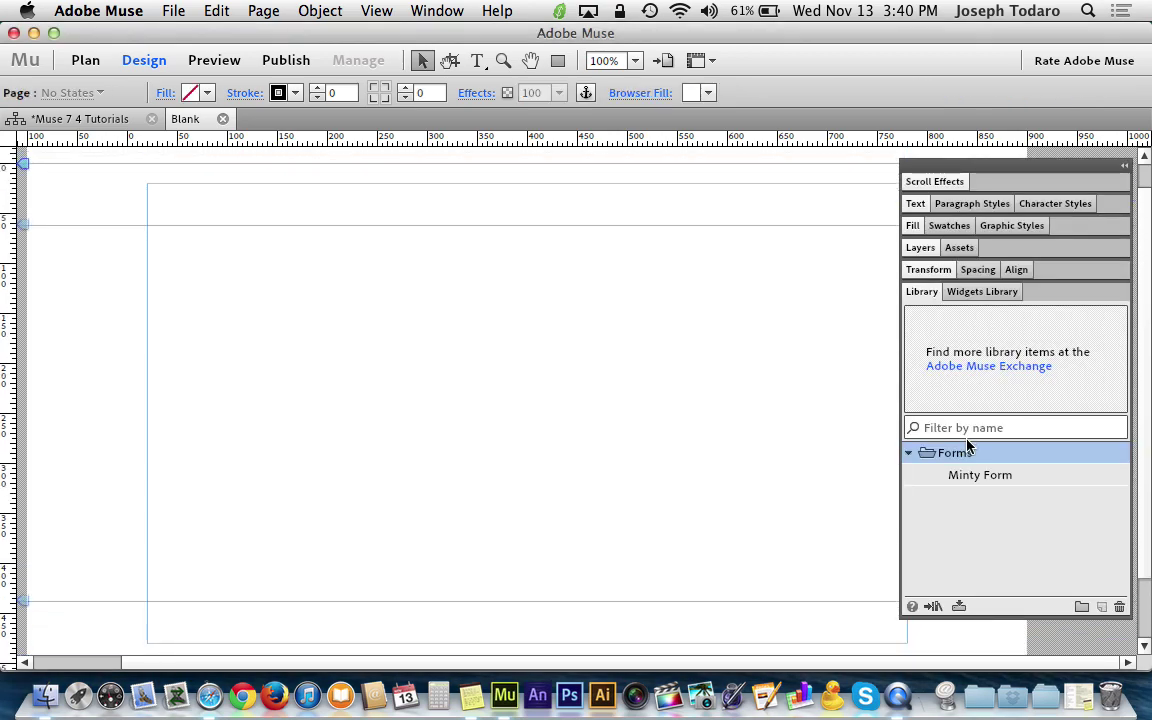
click(1002, 482)
drag(1002, 481, 253, 240)
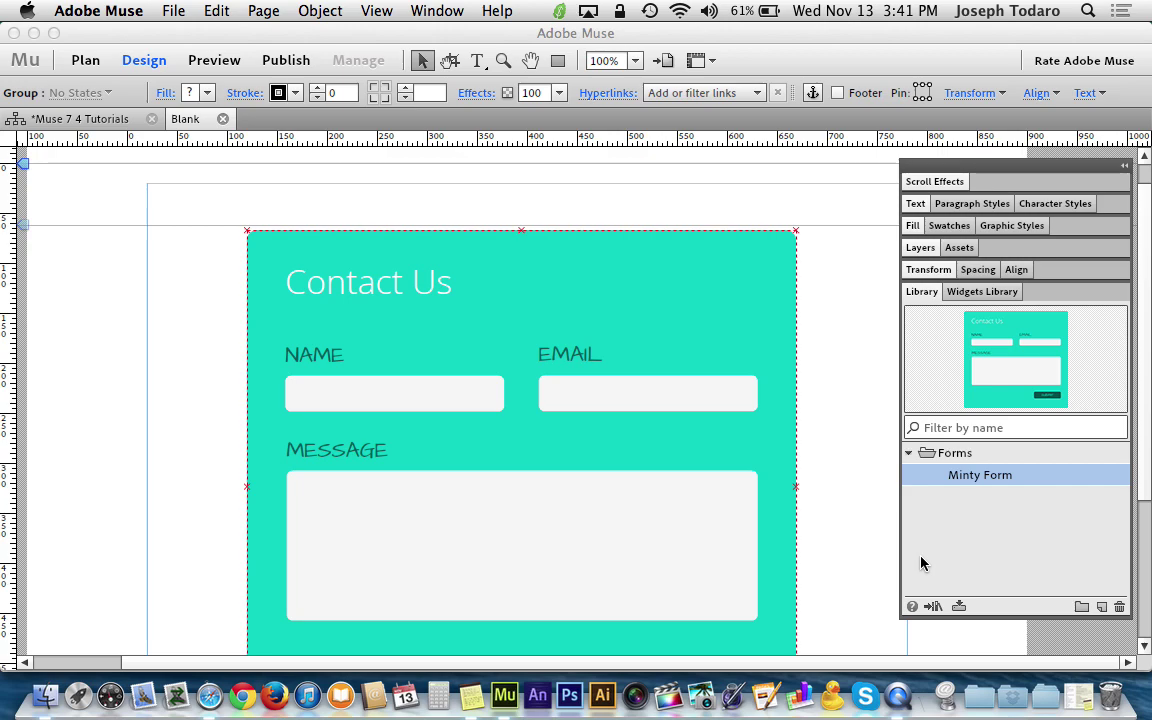
click(858, 541)
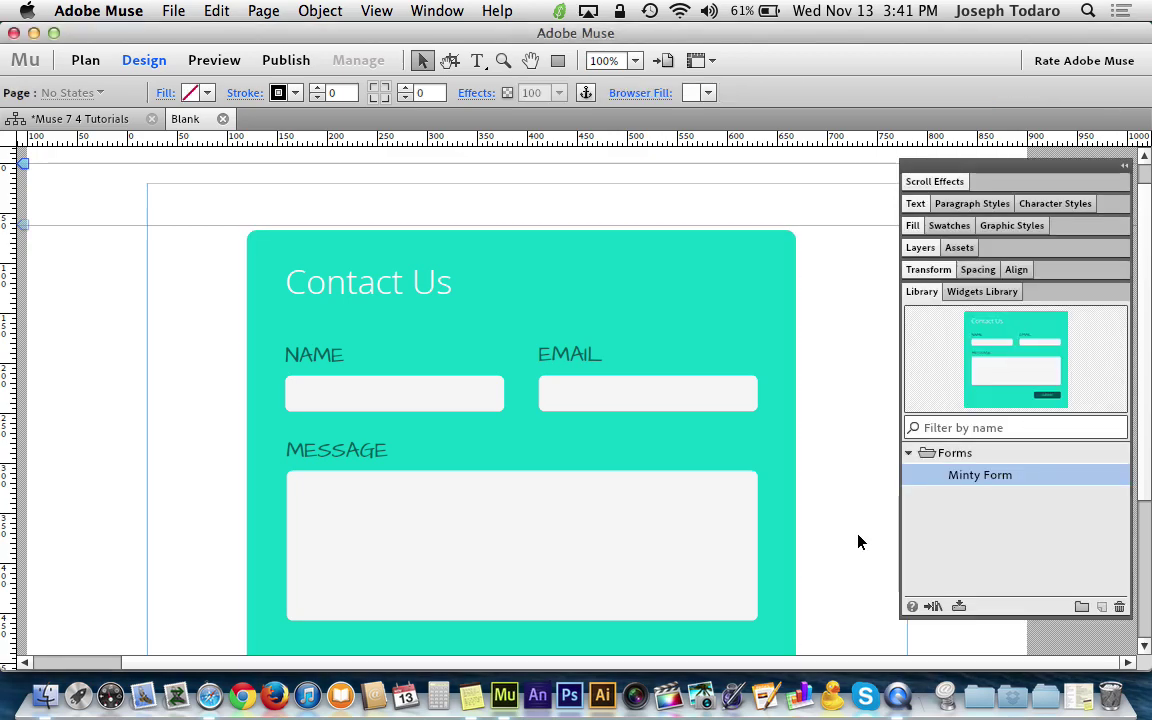
drag(715, 455, 670, 452)
key(Delete)
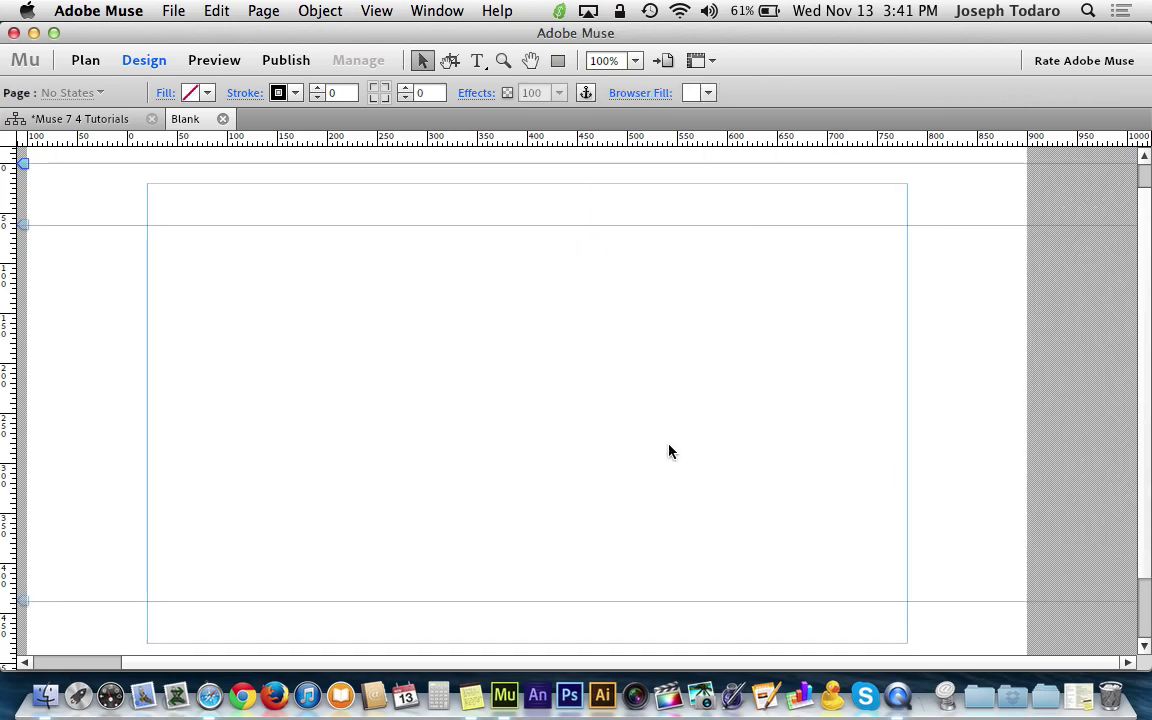
Step: Go to the MuseResources Mulibs page and try out the Classic Blue form demo
click(948, 696)
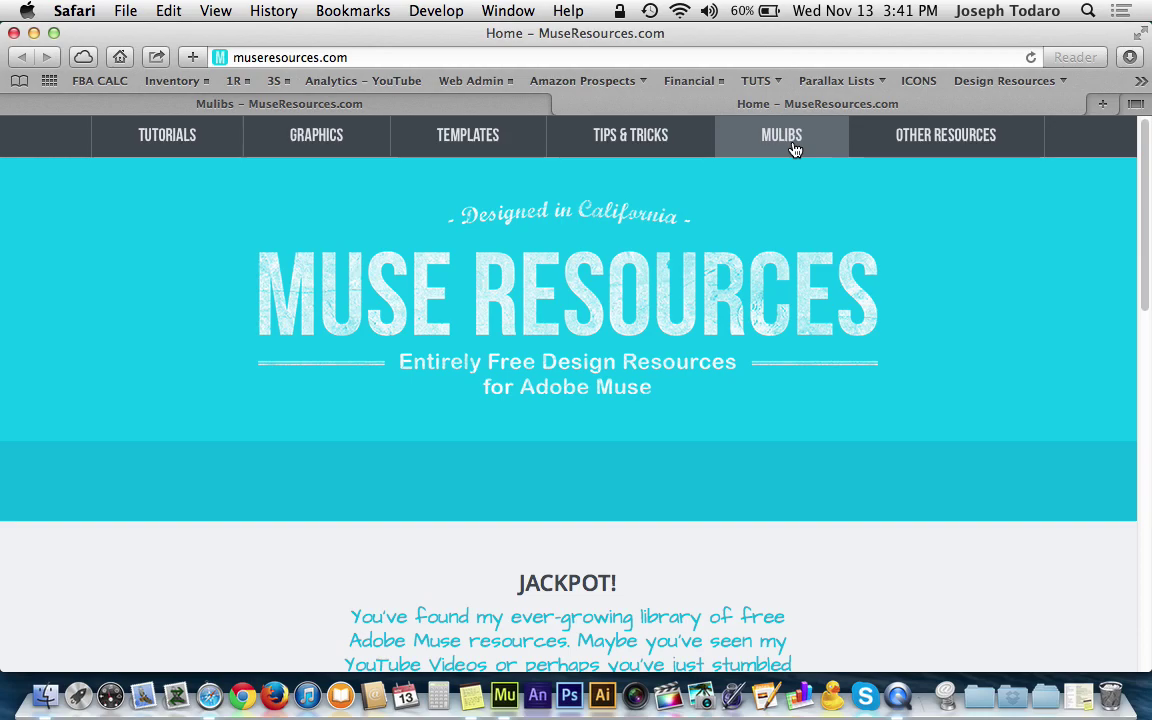
click(794, 145)
scroll(656, 336, down, 3)
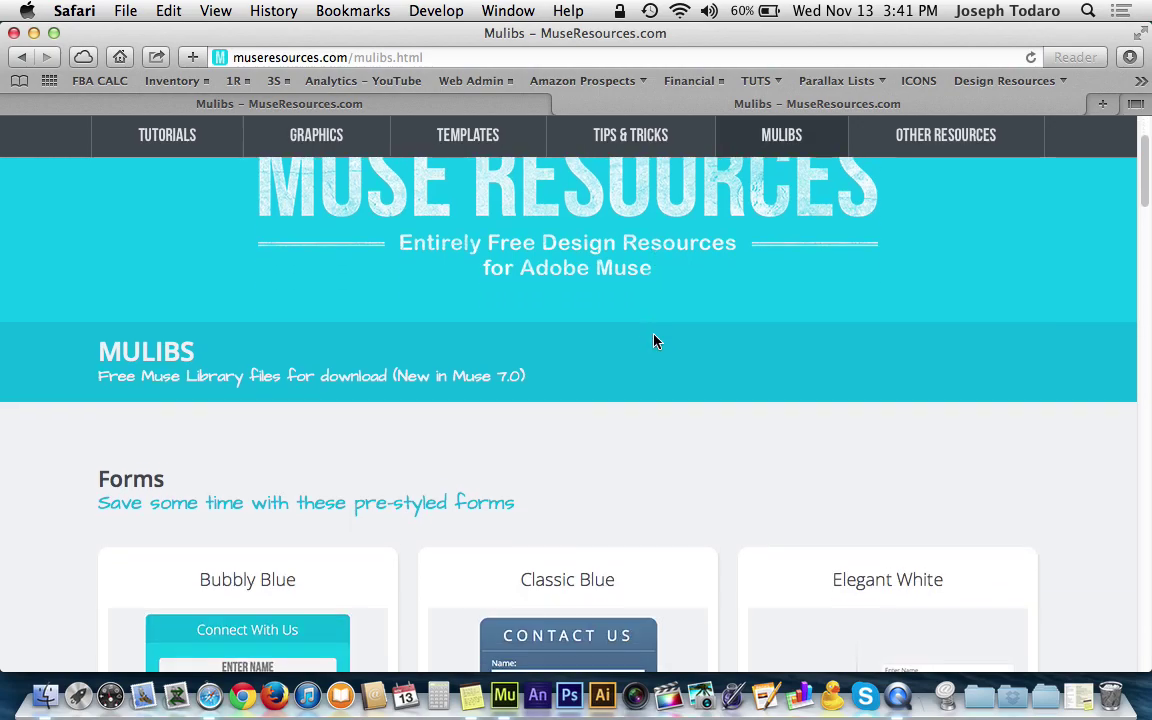
scroll(733, 397, down, 2)
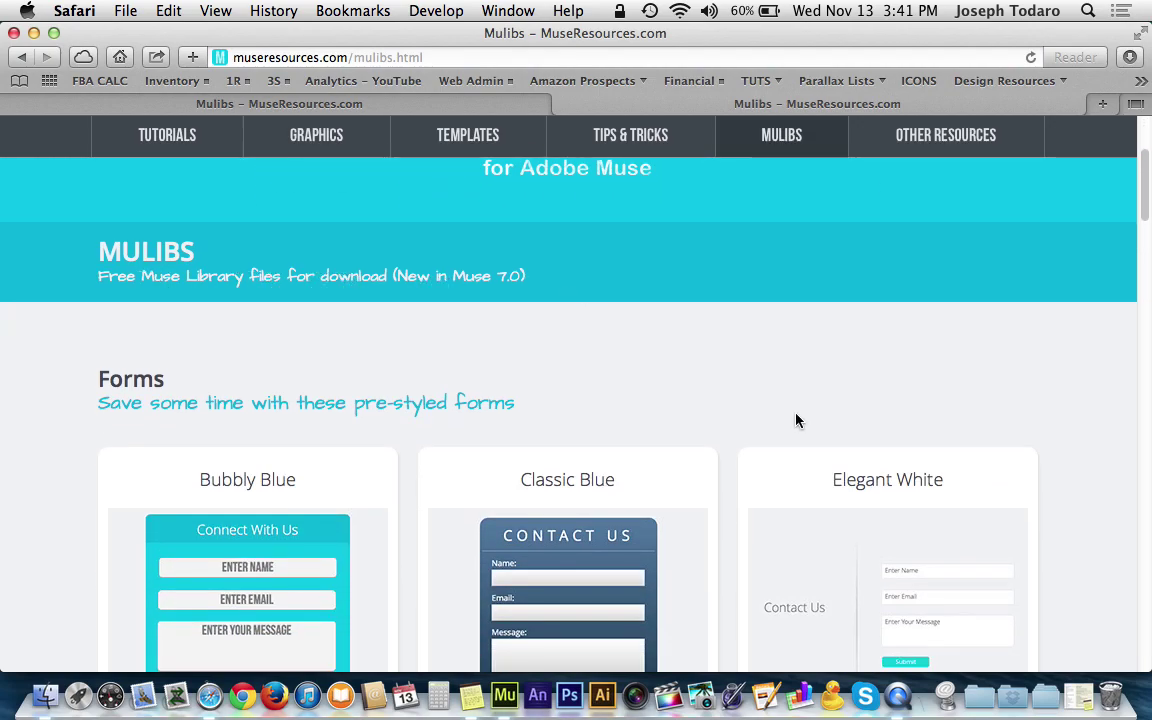
scroll(796, 420, down, 5)
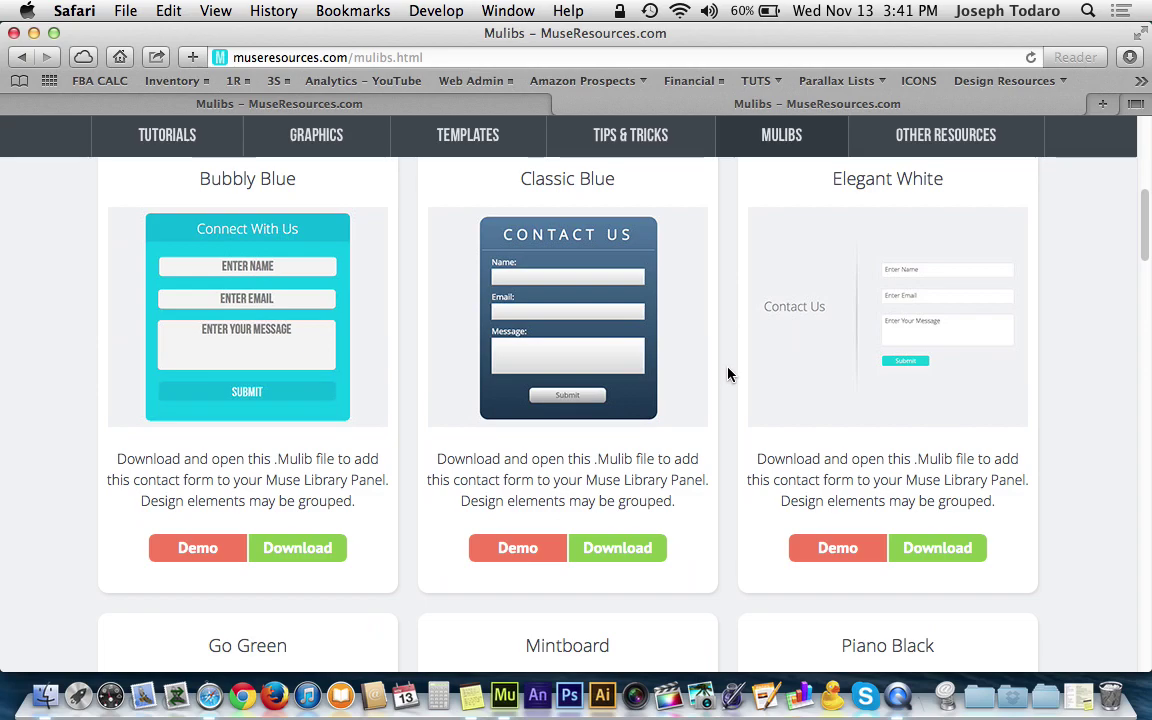
click(541, 544)
click(669, 406)
click(659, 335)
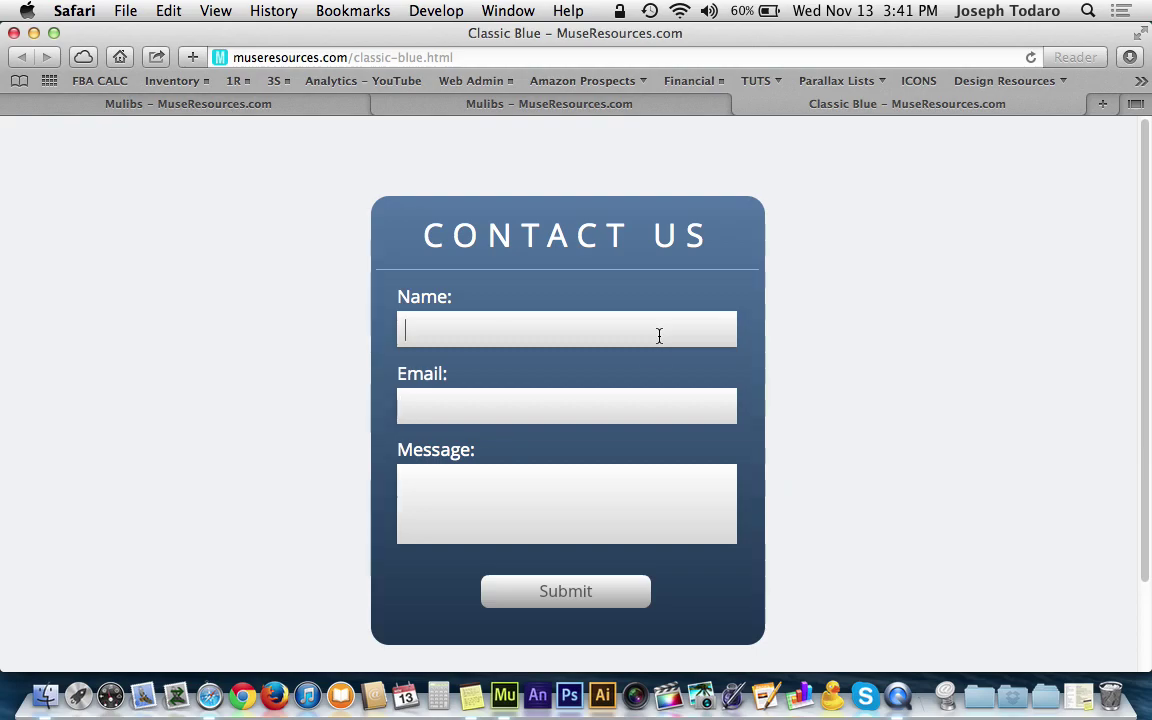
click(612, 491)
key(super+w)
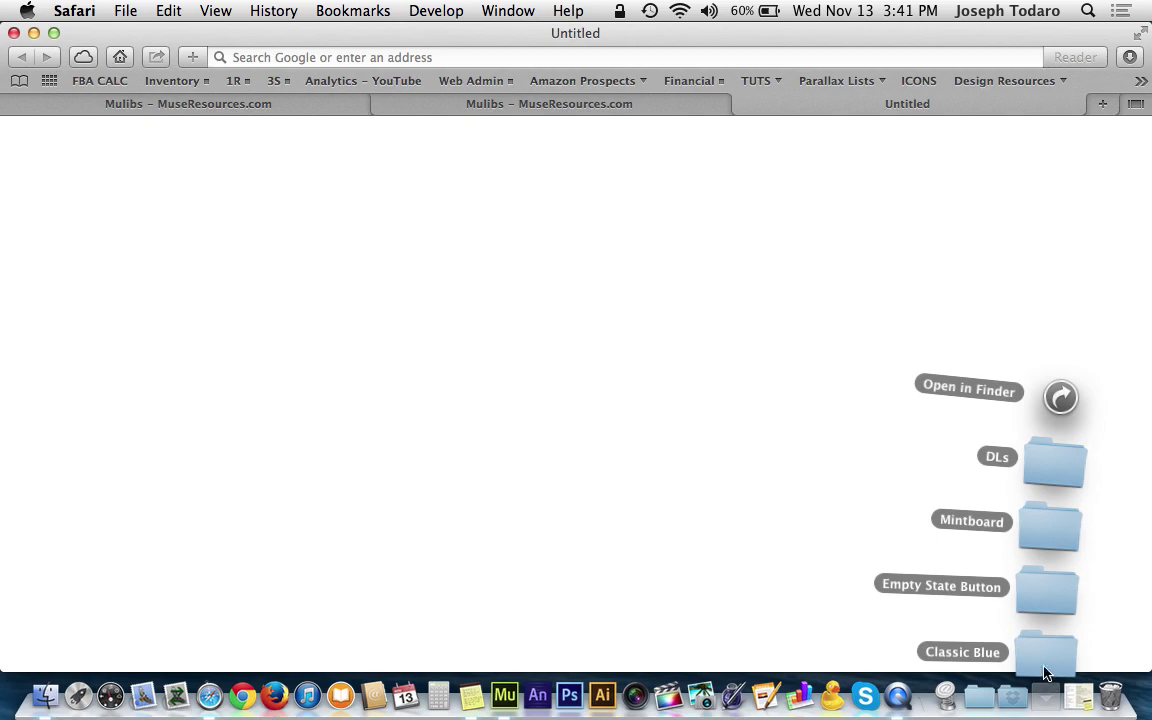
Step: Import the downloaded Classic Blue Contact Form .mulib into Muse's library
click(1045, 660)
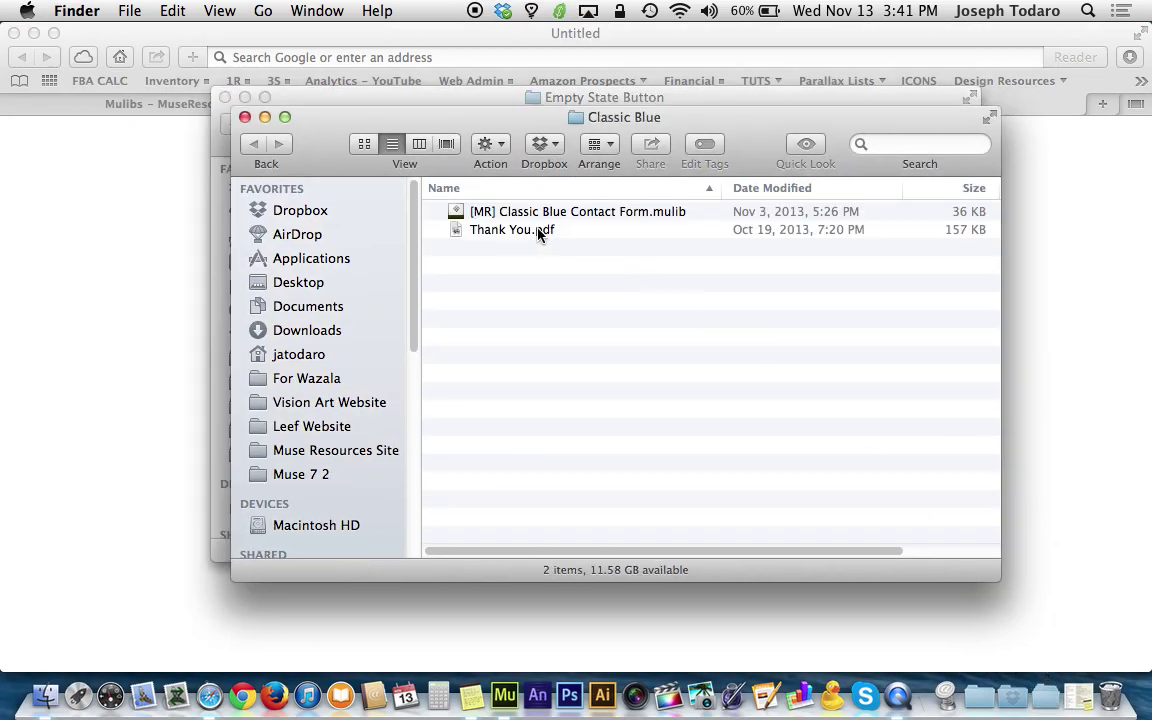
click(540, 231)
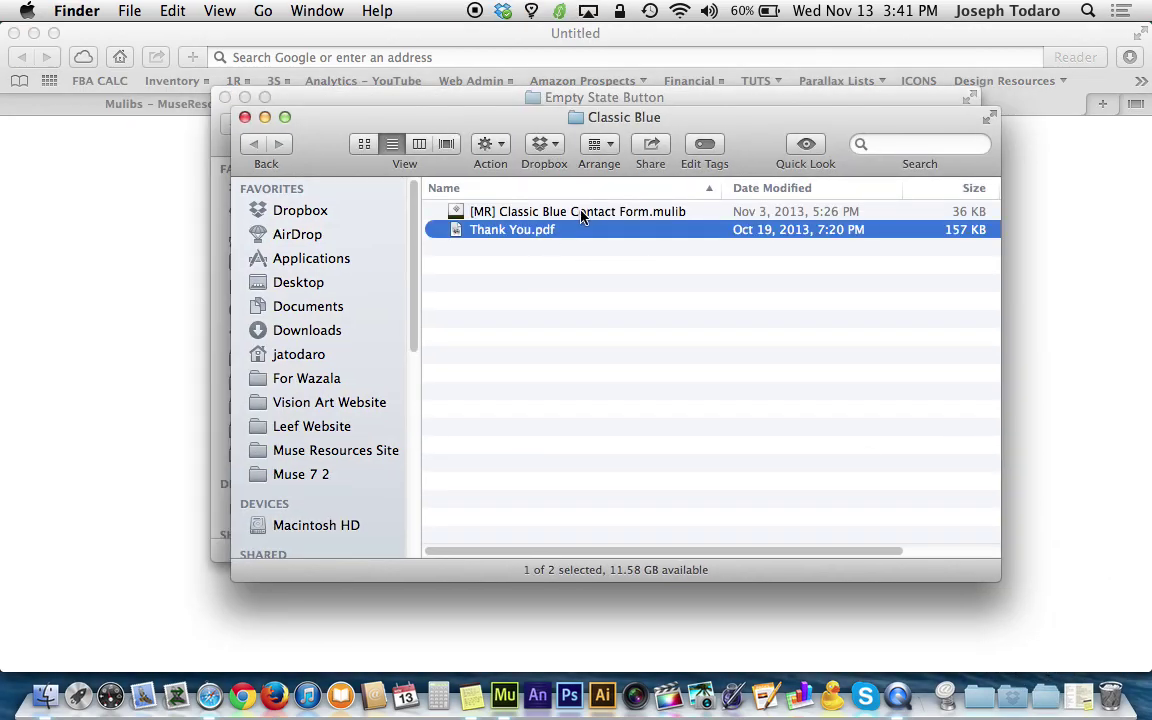
double_click(582, 217)
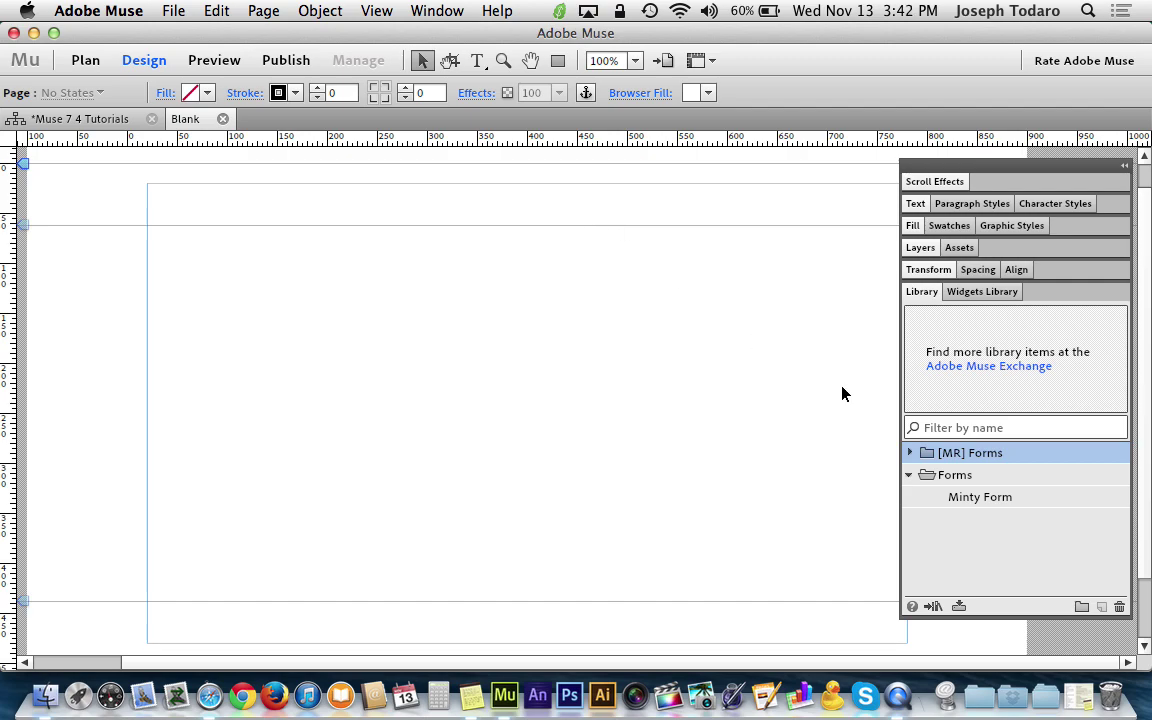
Step: Place the Classic Blue Contact Form from [MR] Forms near the page's top-left
click(909, 452)
click(1056, 476)
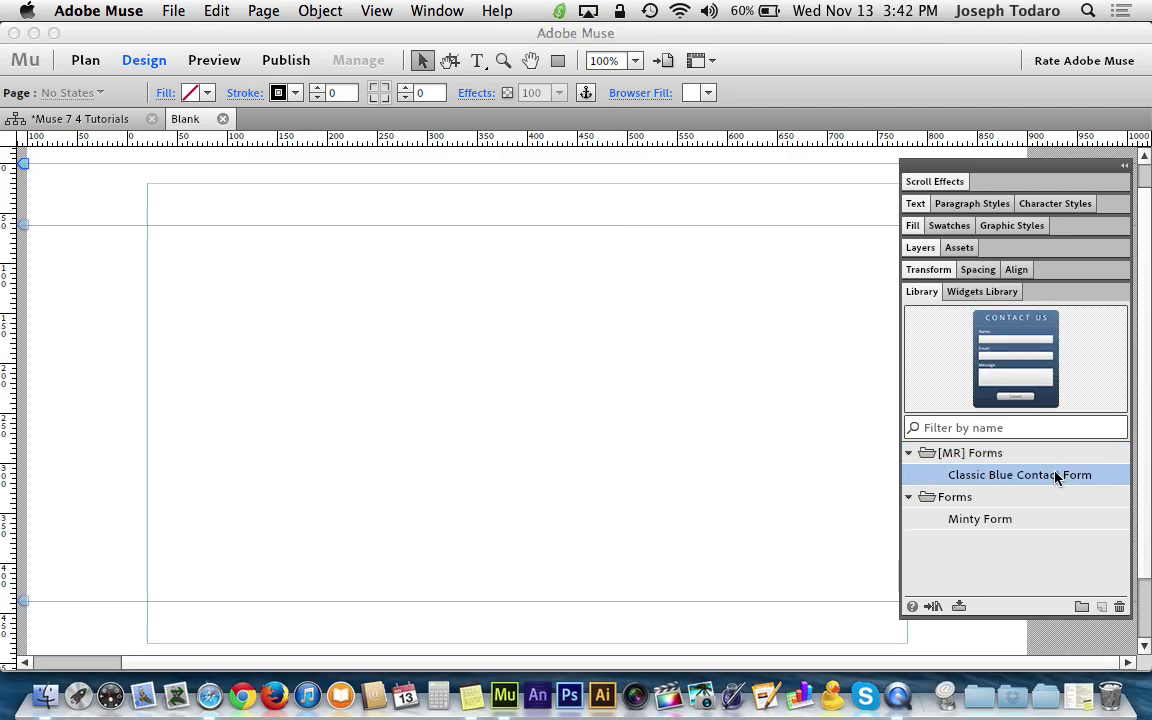
drag(1056, 476, 333, 267)
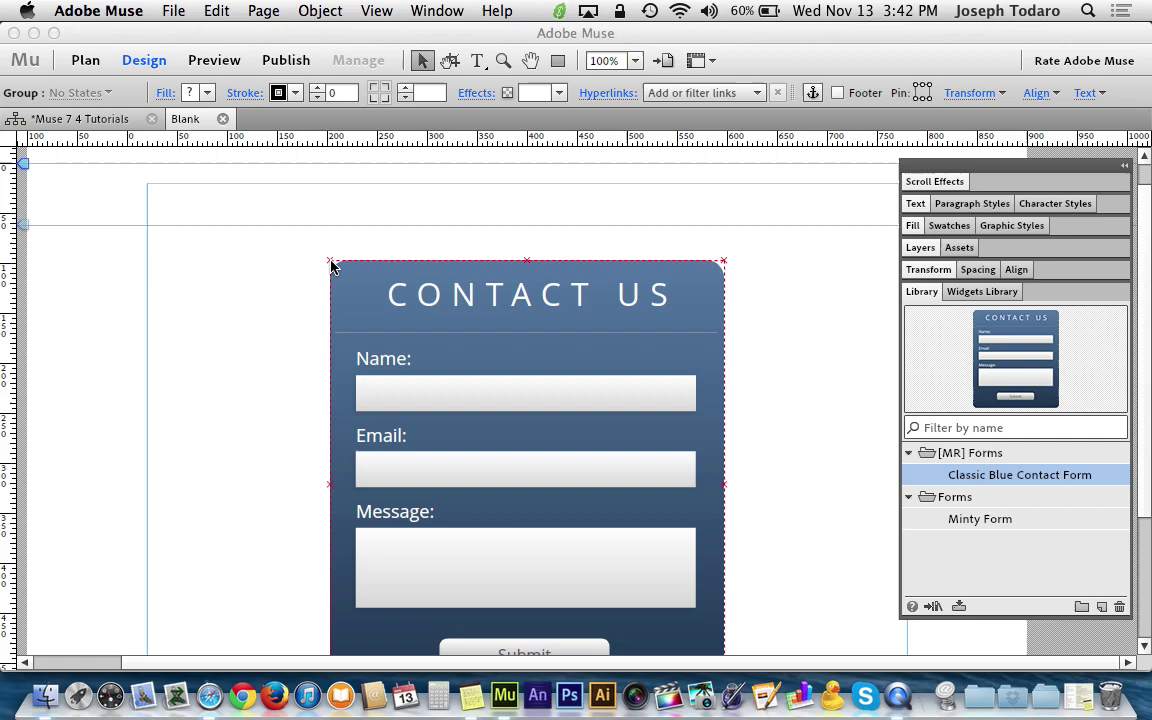
drag(468, 342, 399, 334)
drag(484, 363, 398, 330)
Step: Select the whole Classic Blue form group and delete it from the page
click(452, 262)
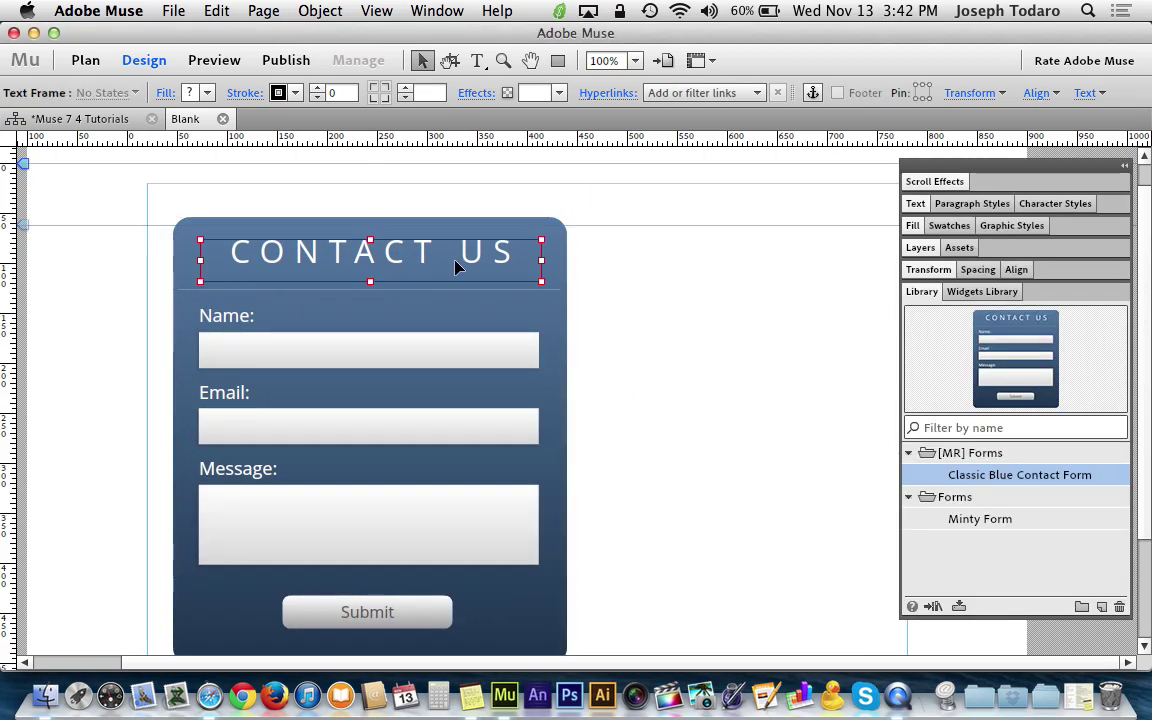
click(630, 404)
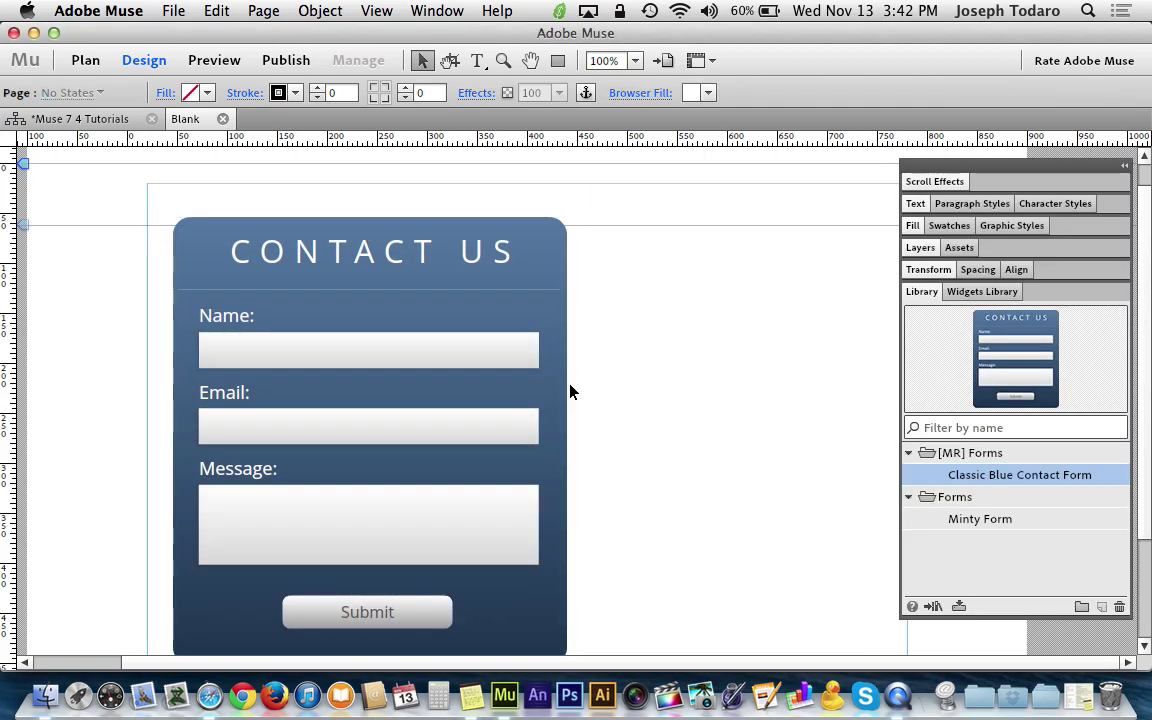
click(524, 336)
key(Delete)
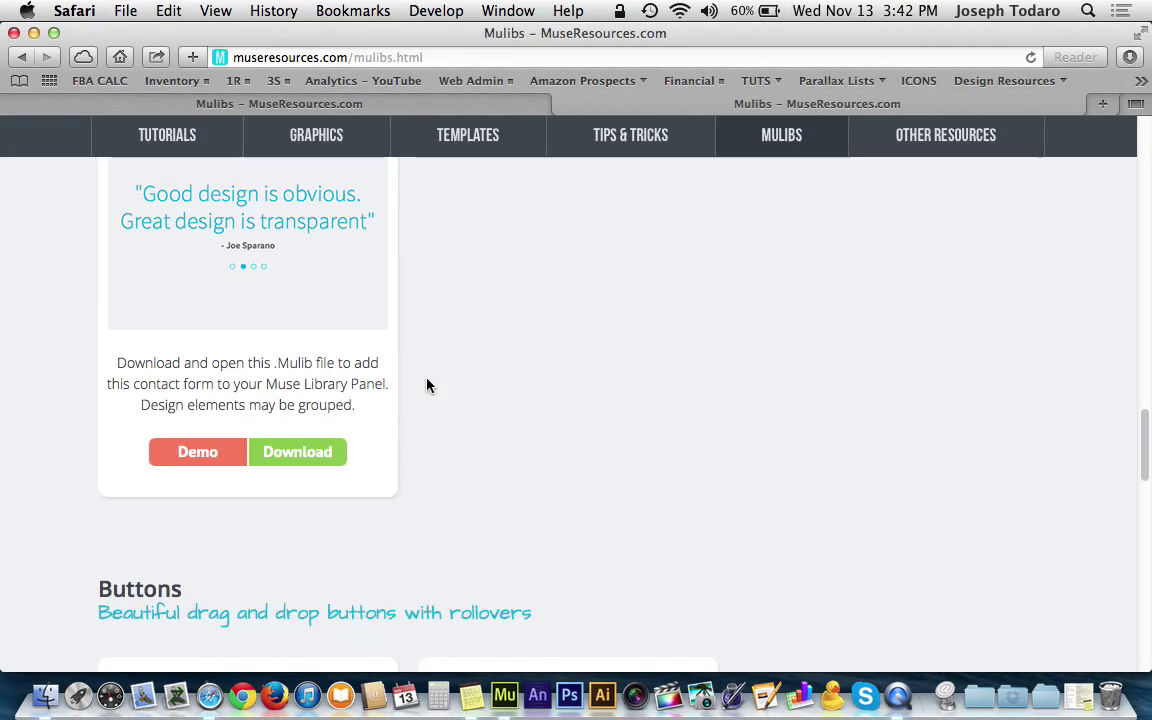
Step: Scroll up the Mulibs page toward Text Cycler Set 1
scroll(431, 373, up, 3)
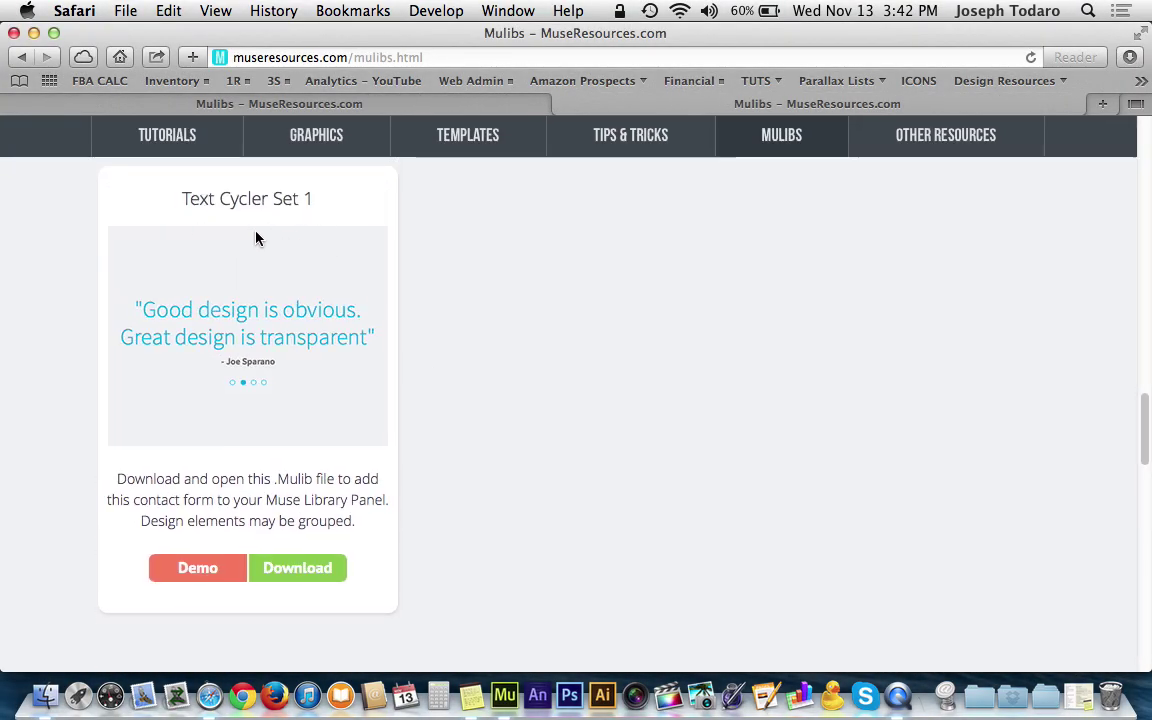
scroll(256, 238, up, 1)
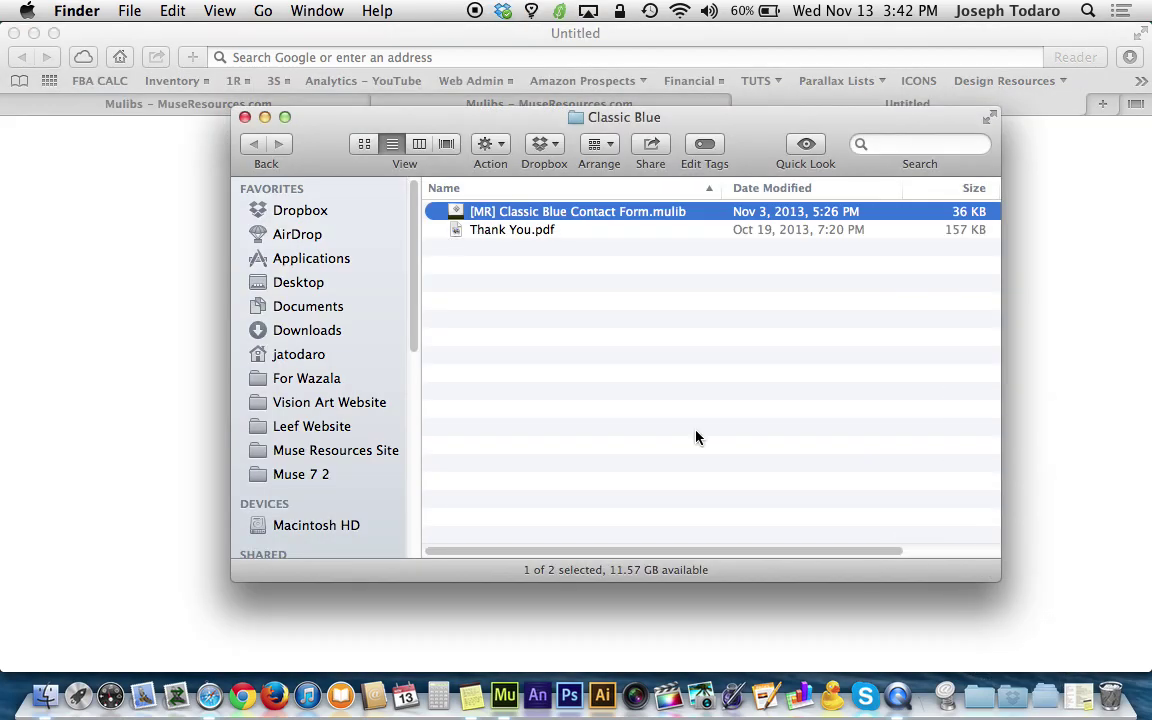
Step: Import Text Cycler Set 1 and compare the Minimalist Quote and Single Line cycler previews
double_click(533, 232)
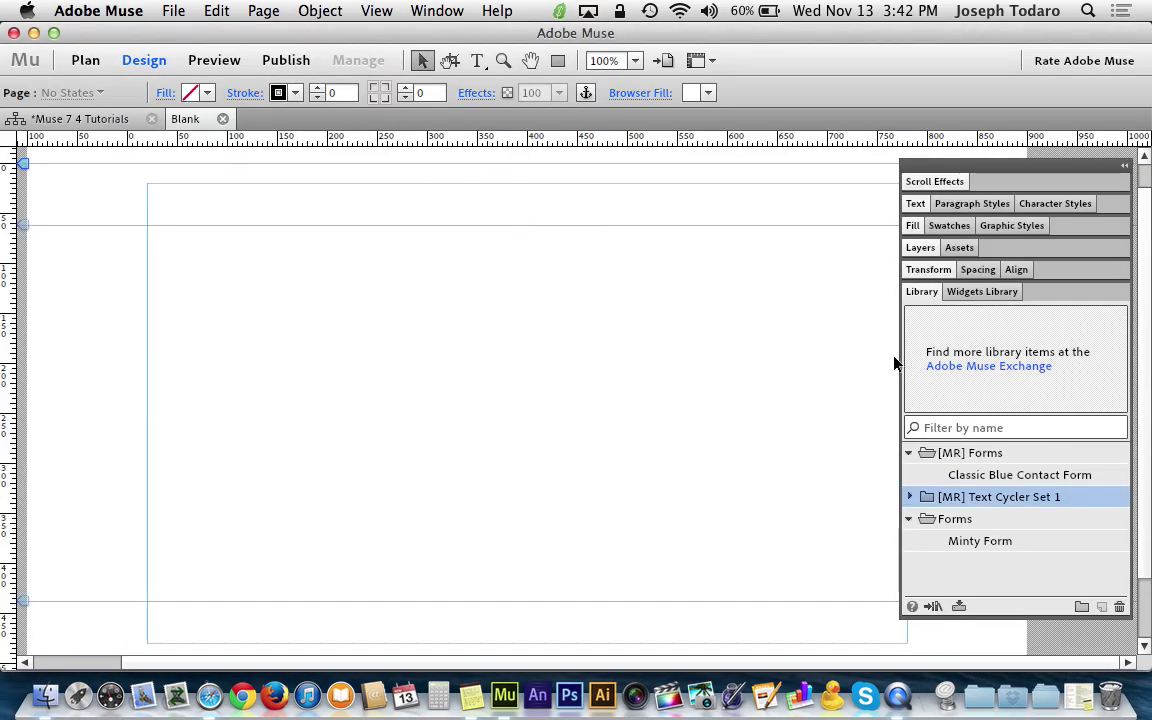
click(910, 497)
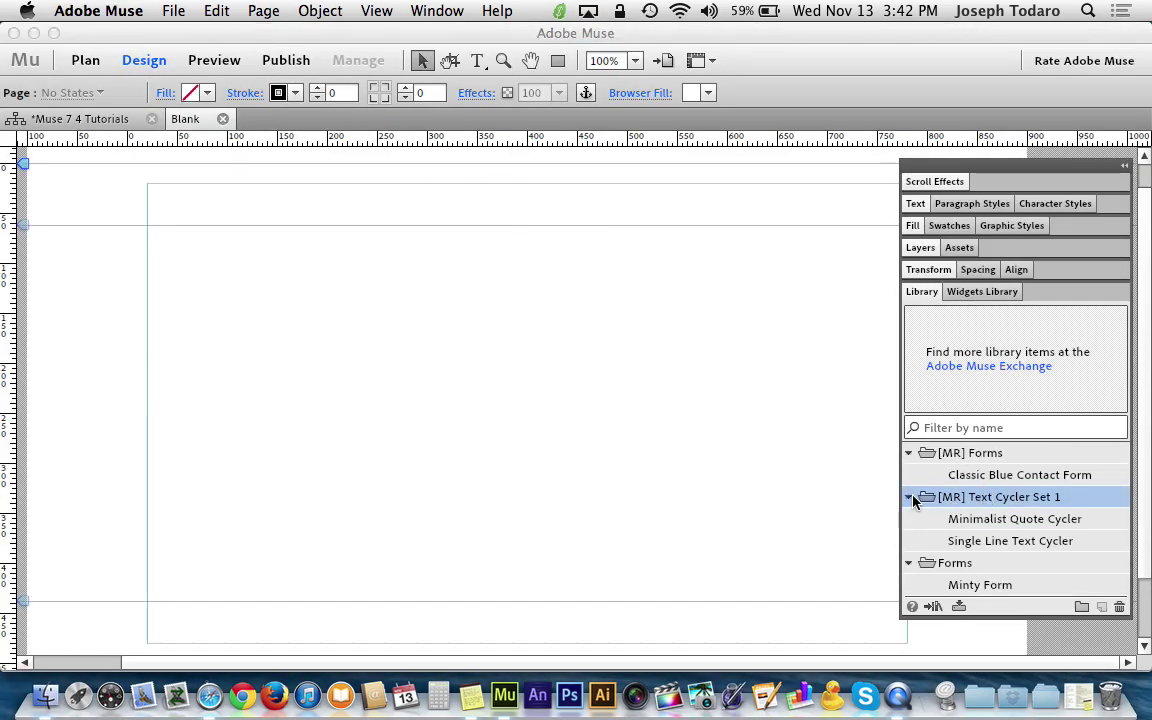
click(985, 520)
click(990, 542)
click(990, 520)
click(990, 541)
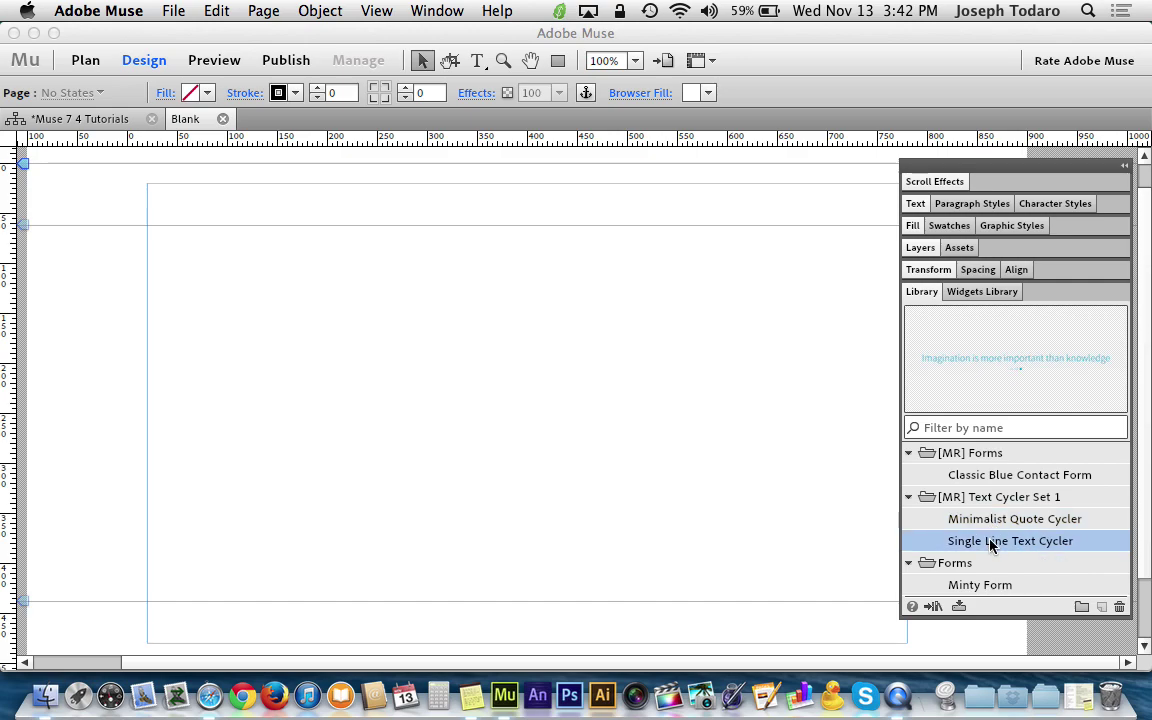
click(990, 521)
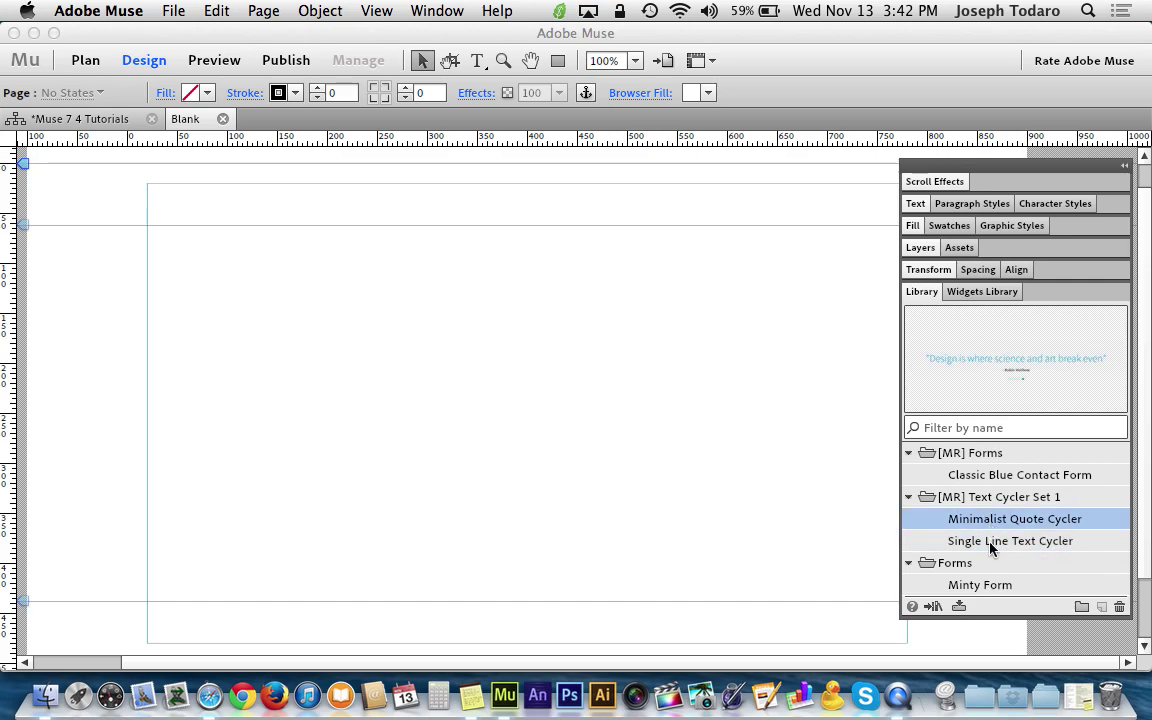
click(960, 560)
click(990, 542)
Step: Place the Single Line Text Cycler at the page's left edge and change its text to 'This is cool'
drag(990, 542, 369, 296)
drag(598, 326, 435, 348)
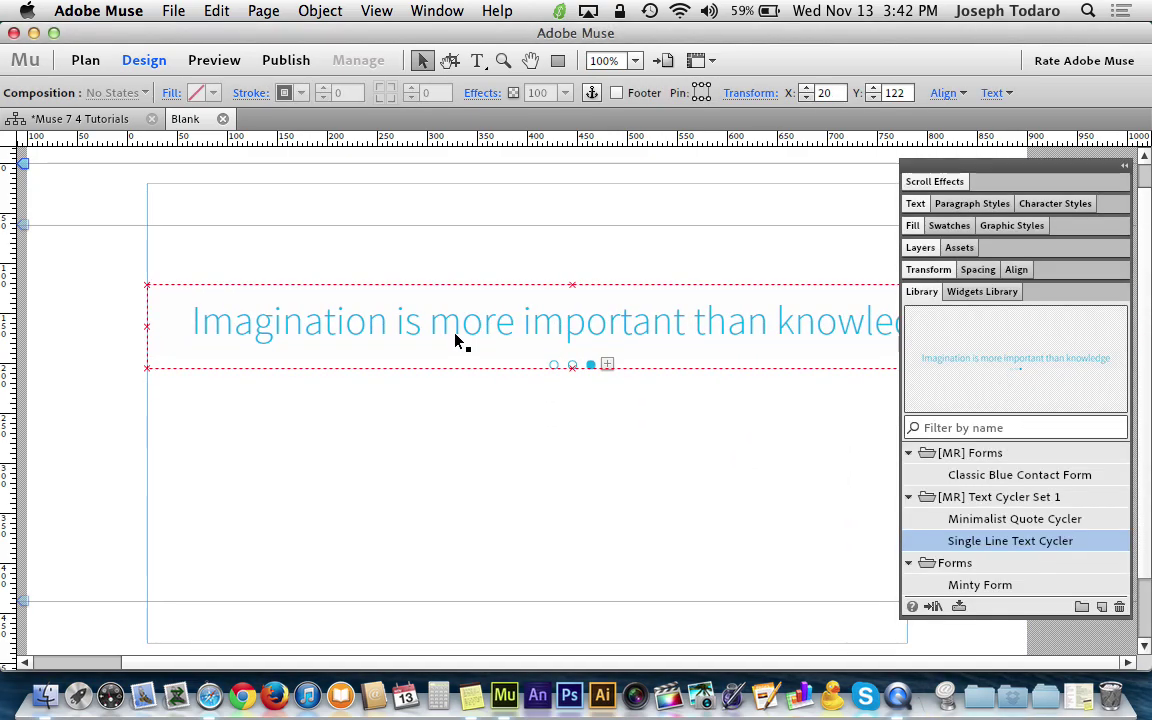
click(458, 338)
double_click(455, 330)
text(T)
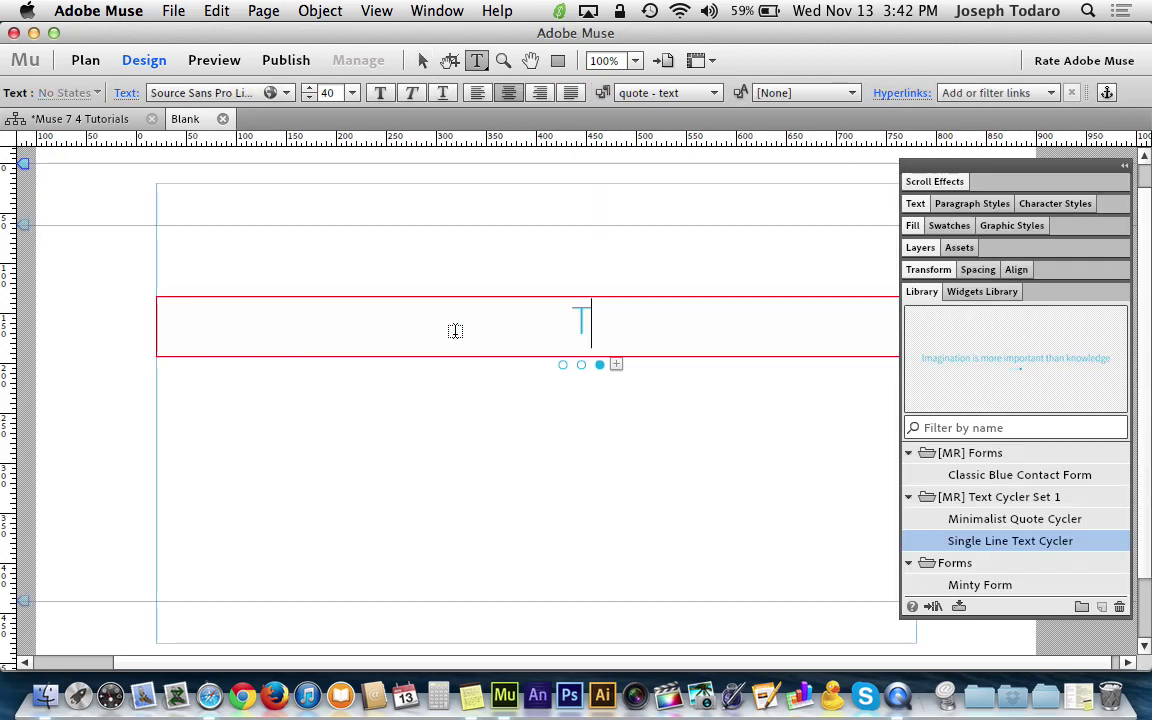
text(his is cool)
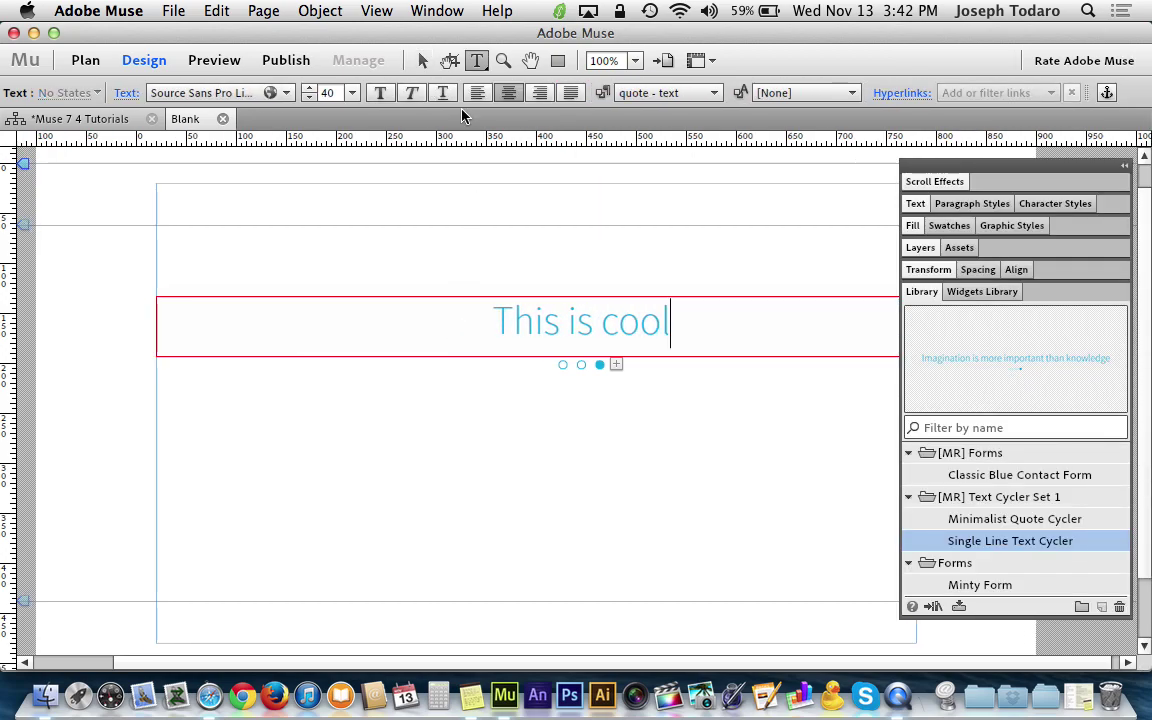
click(422, 60)
click(418, 493)
Step: Preview the page in the browser and step through the cycler's three slides
key(super+shift+e)
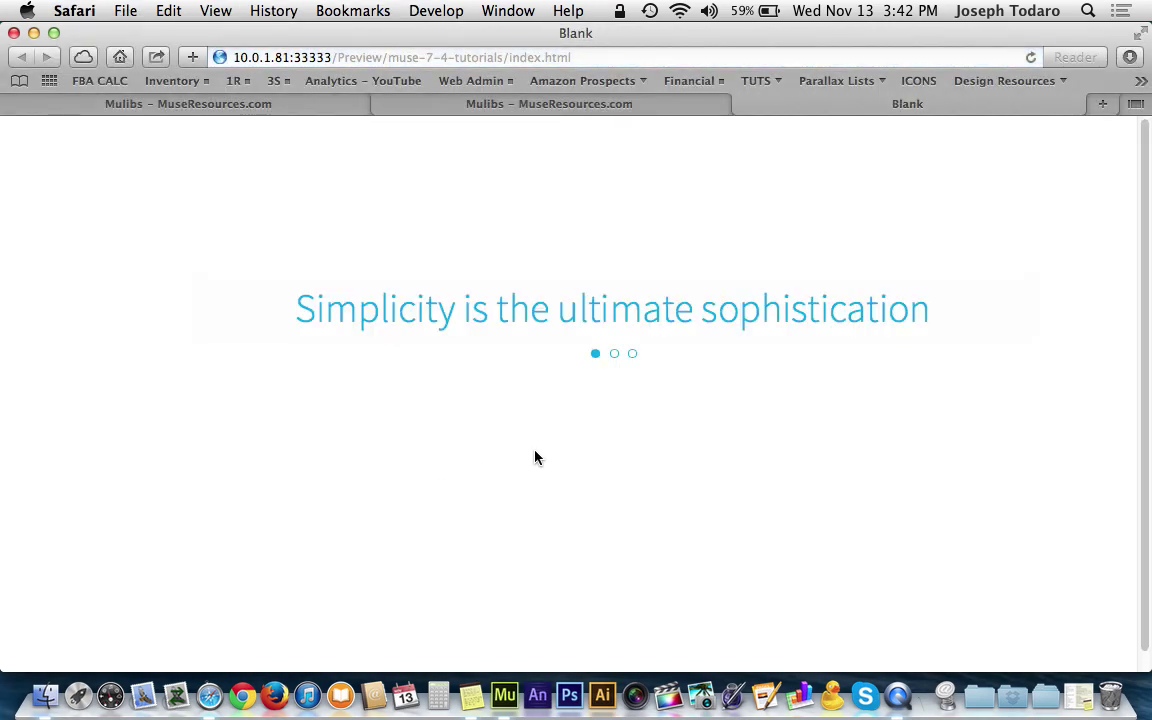
click(614, 354)
click(633, 354)
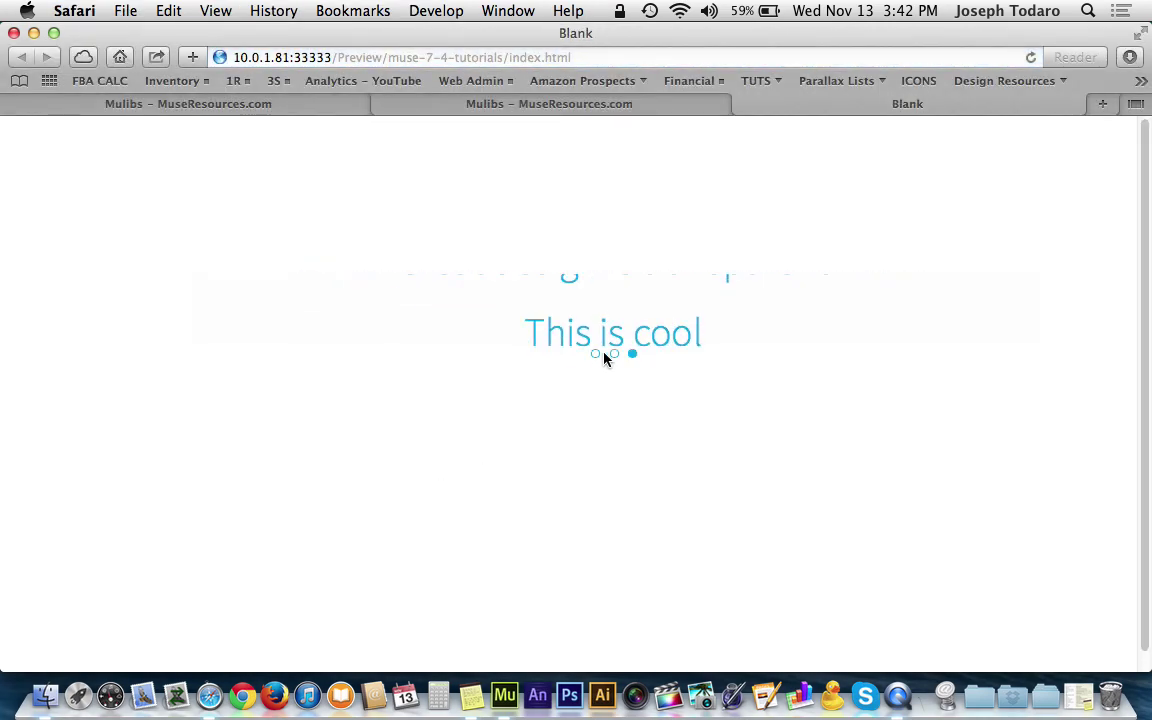
click(596, 354)
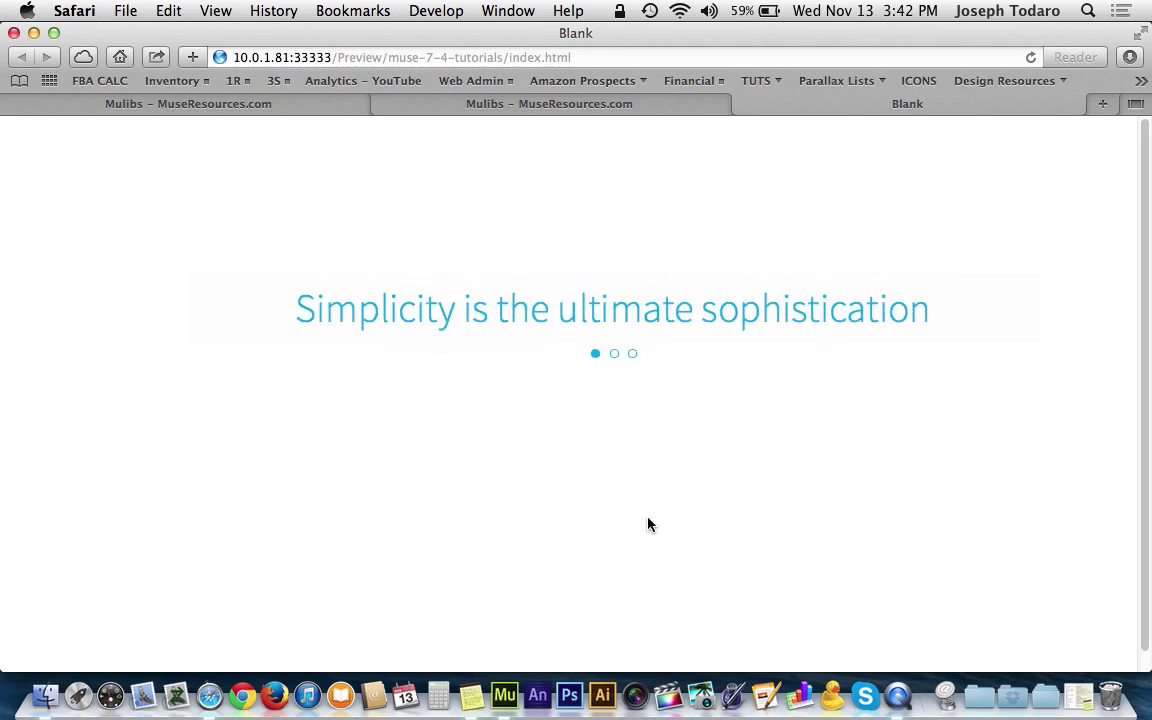
key(super+w)
Step: Bring the Muse window forward and check the 'This is cool' text cycler on the page
key(ctrl+Up)
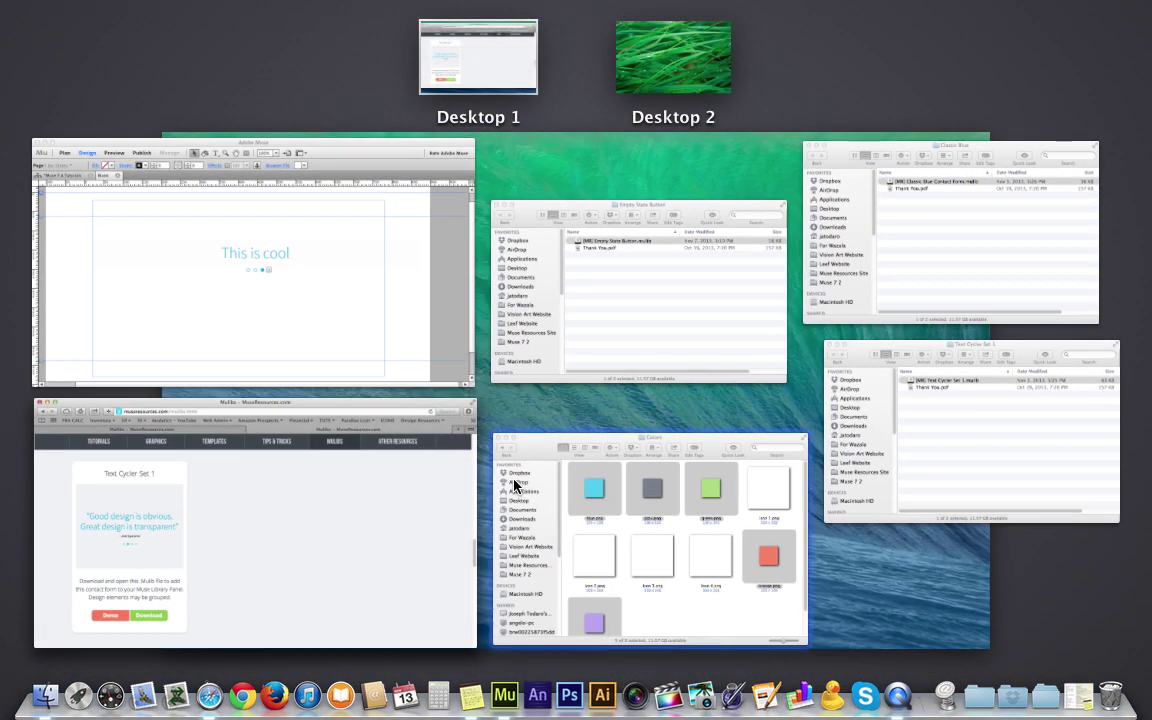
click(329, 334)
click(550, 345)
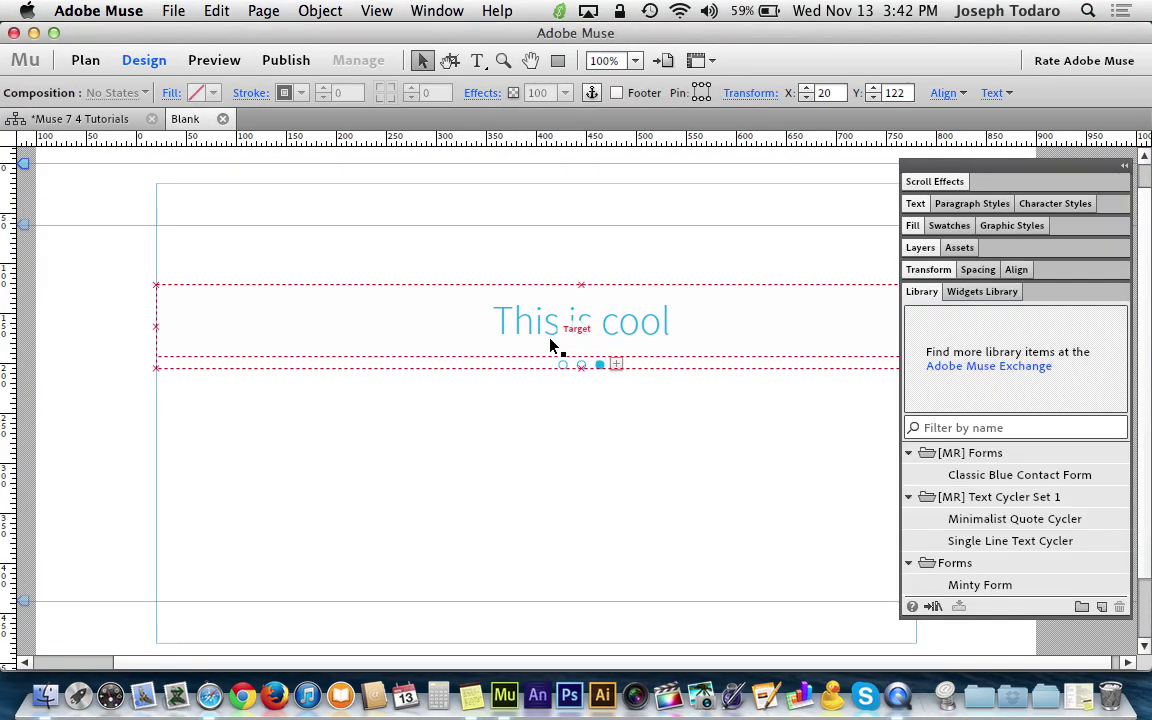
click(697, 421)
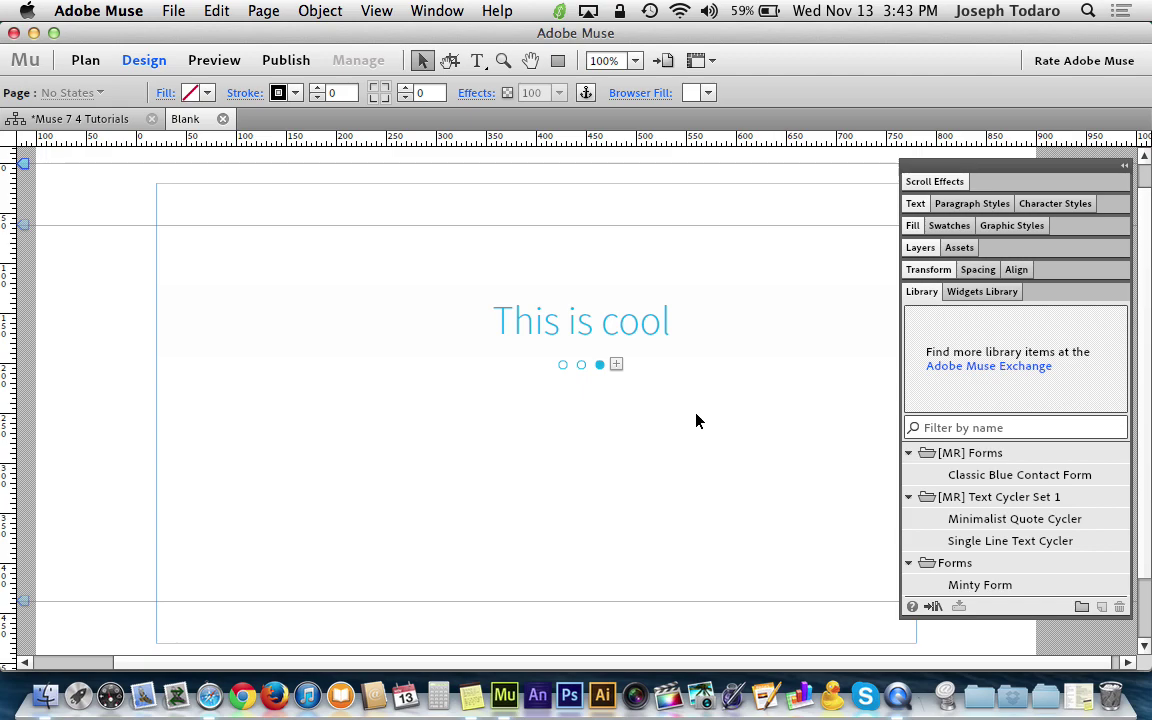